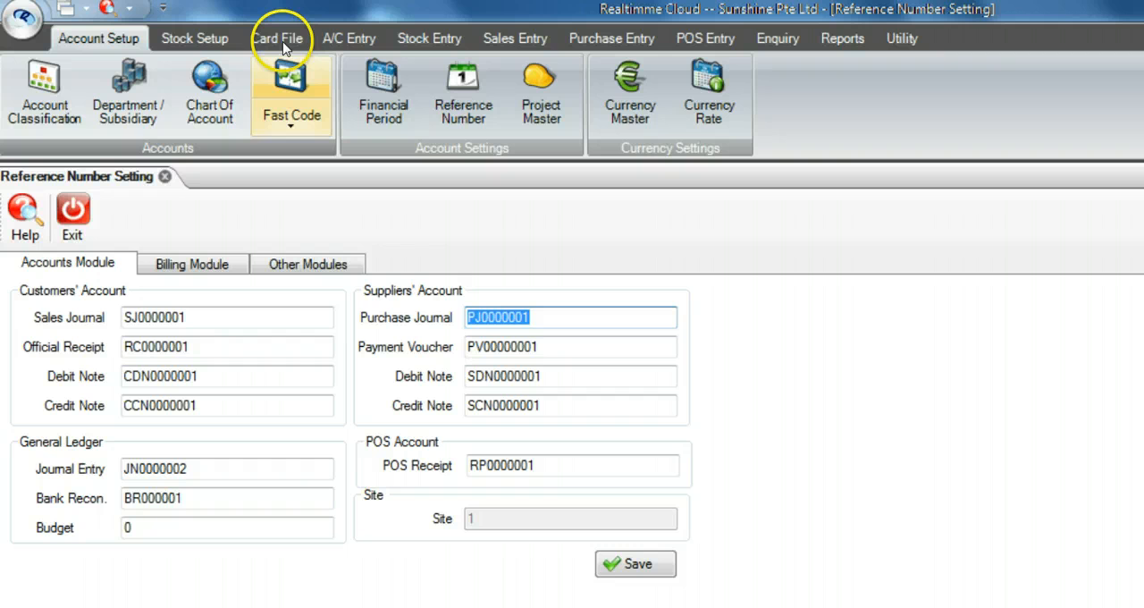
Step: Open the Sales Journal, Payment and G/L Journal lists from the account entry functions
left_click(345, 40)
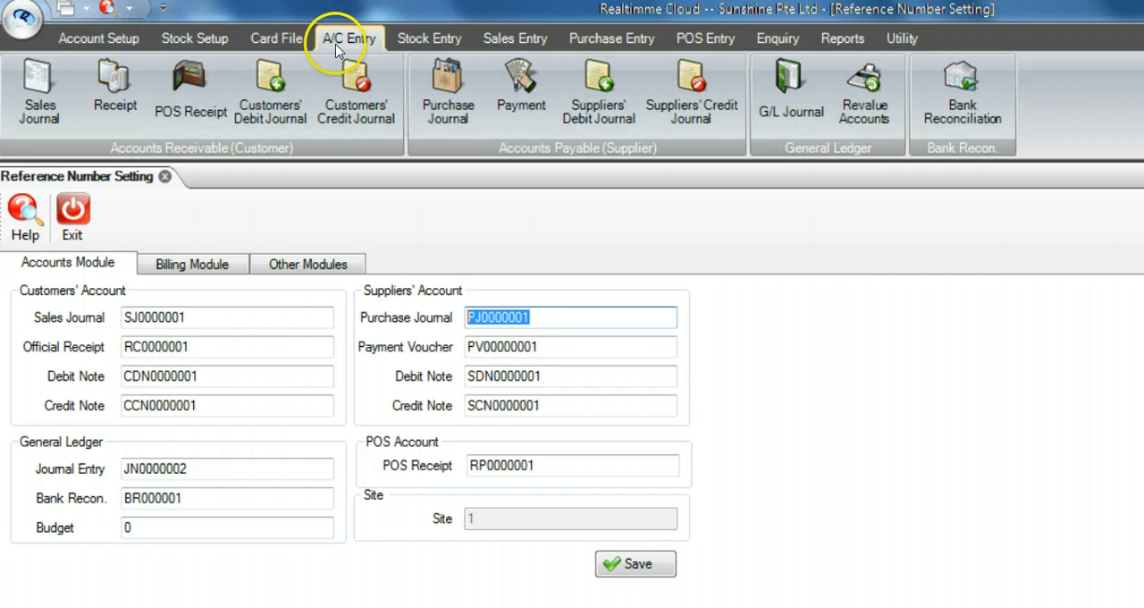
left_click(34, 90)
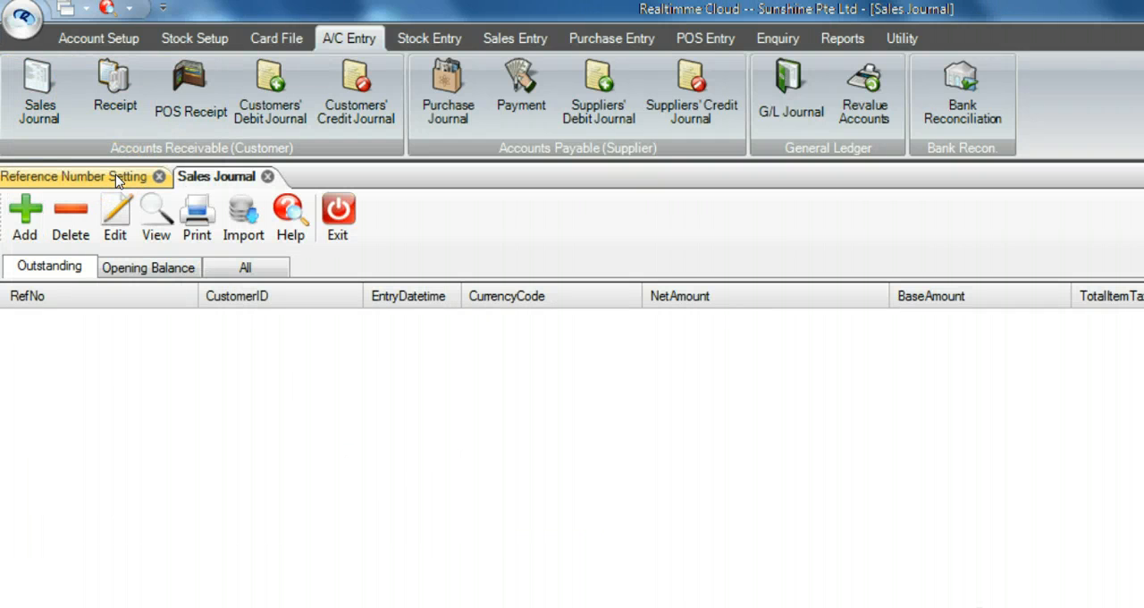
left_click(530, 100)
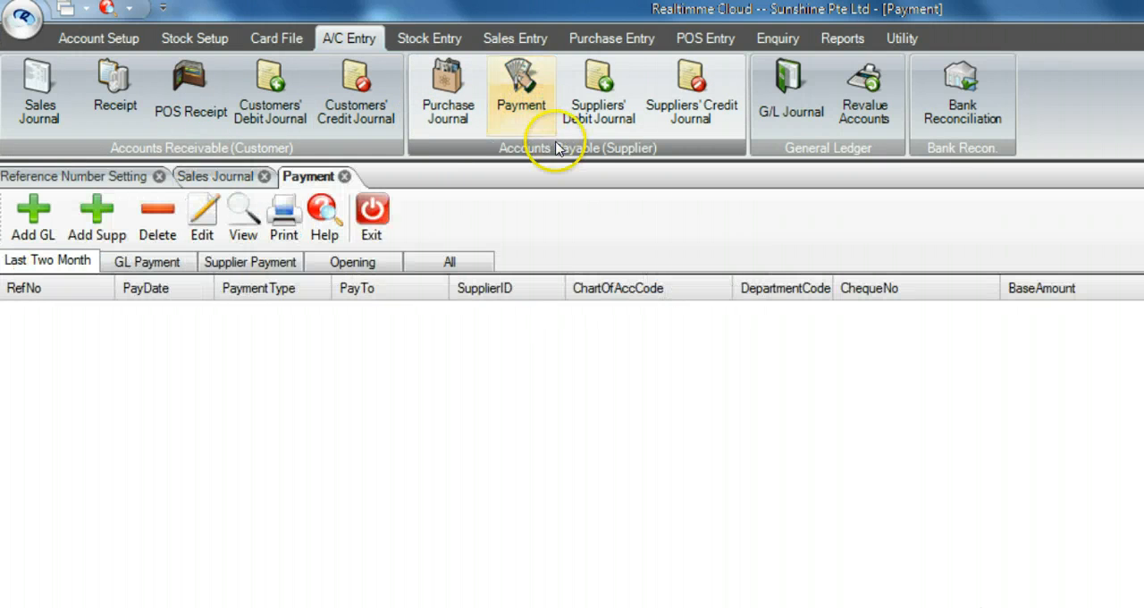
left_click(787, 104)
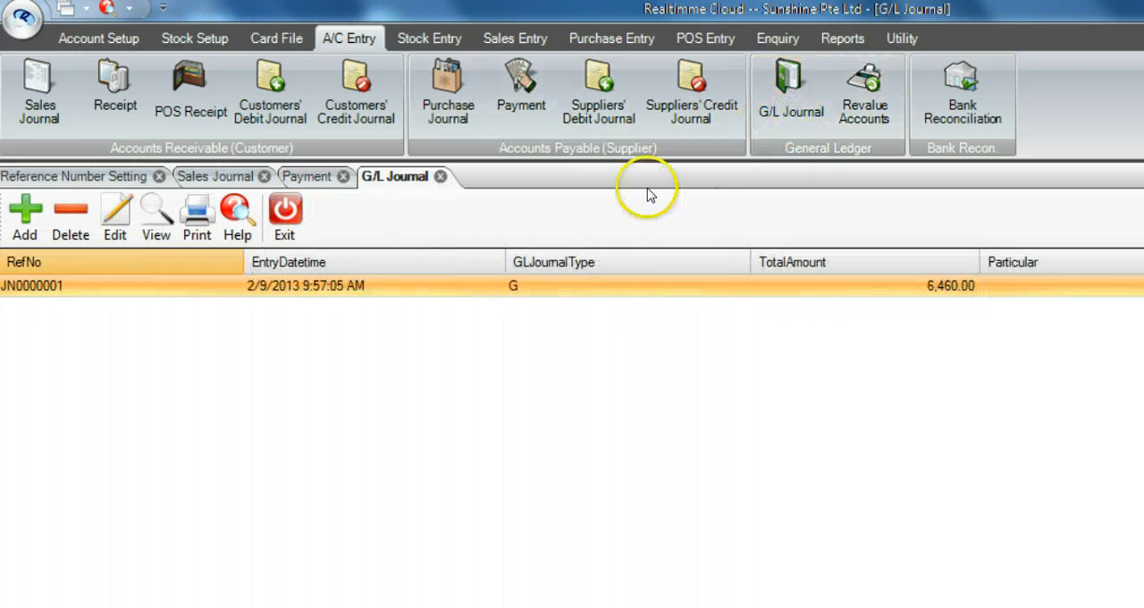
Step: Compare the Sales Journal number setting with the reference number of a new sales journal entry, and exit the entry without saving
left_click(90, 176)
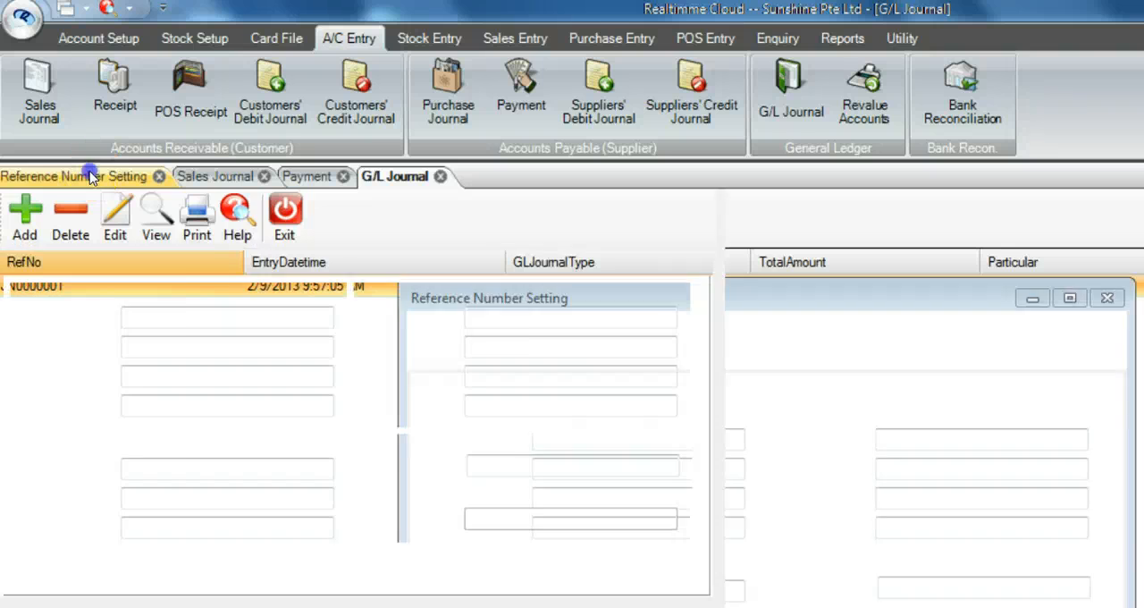
left_click(105, 327)
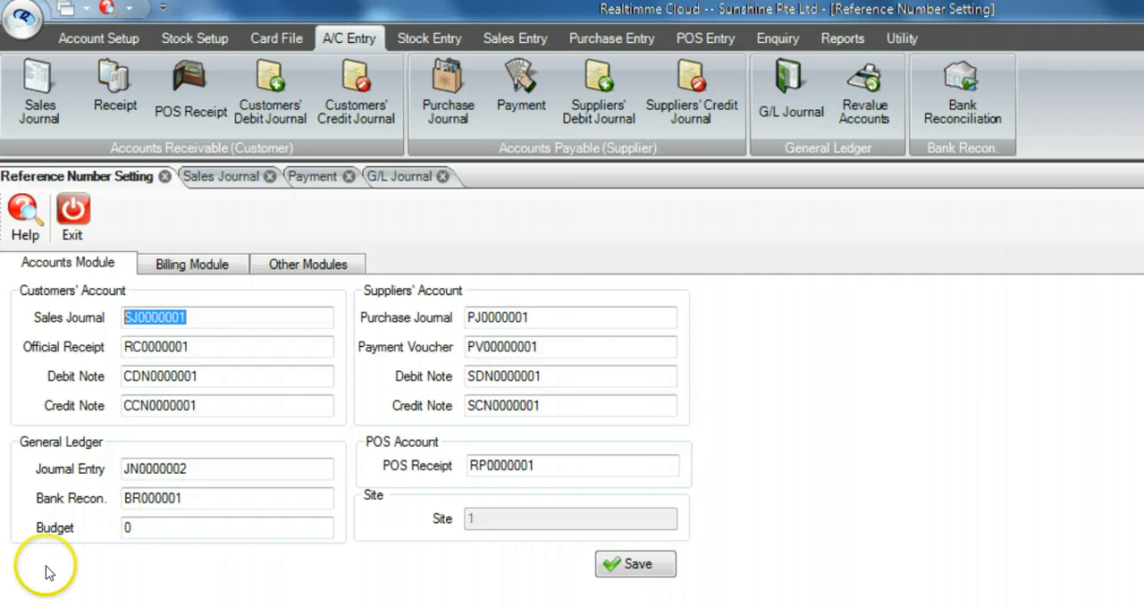
left_click(233, 177)
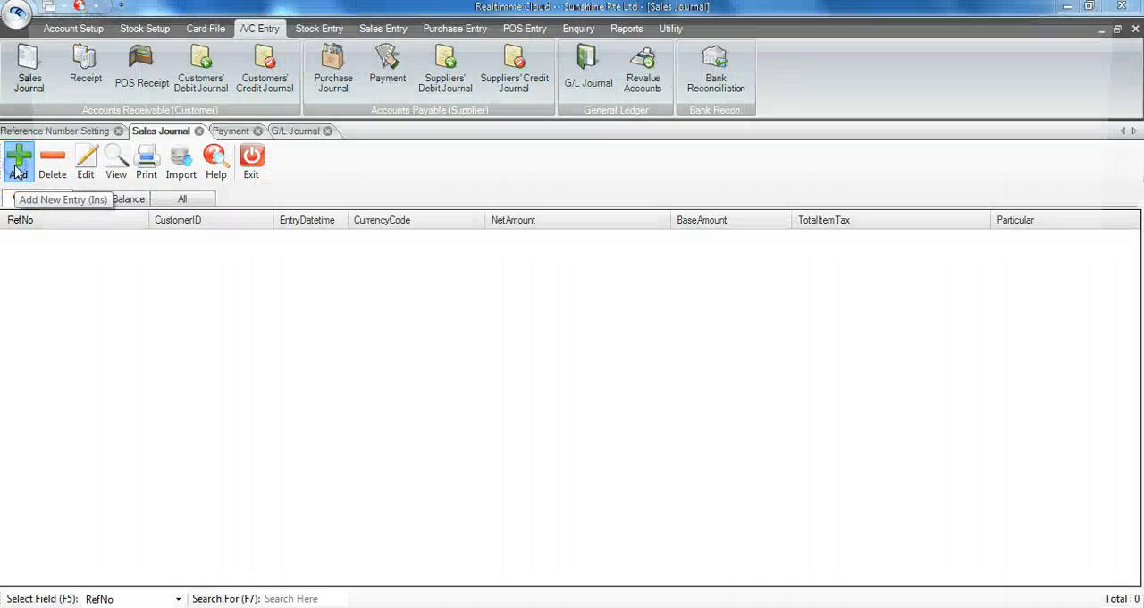
left_click(25, 219)
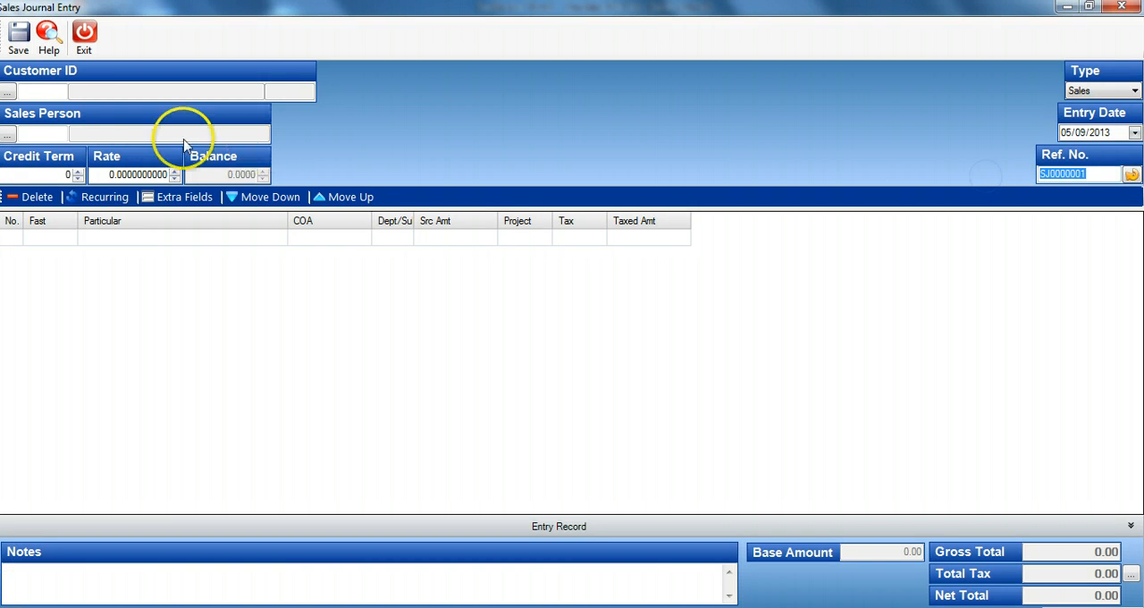
left_click(84, 35)
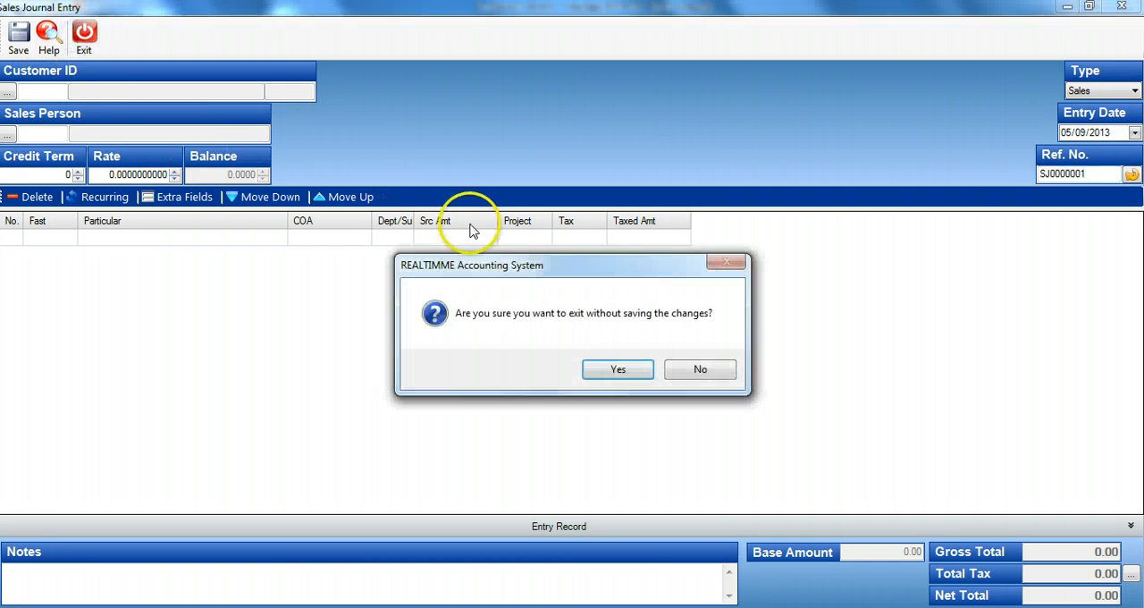
left_click(600, 370)
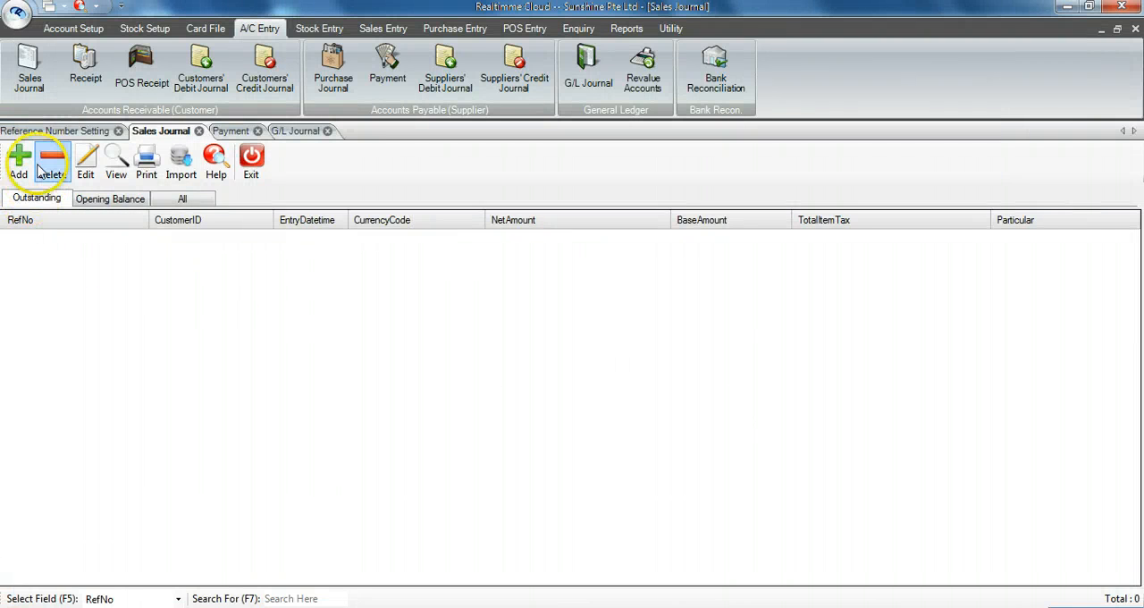
Step: Compare the Payment Voucher number setting with the reference numbers of new GL and supplier payment entries, and exit both entries without saving
left_click(53, 131)
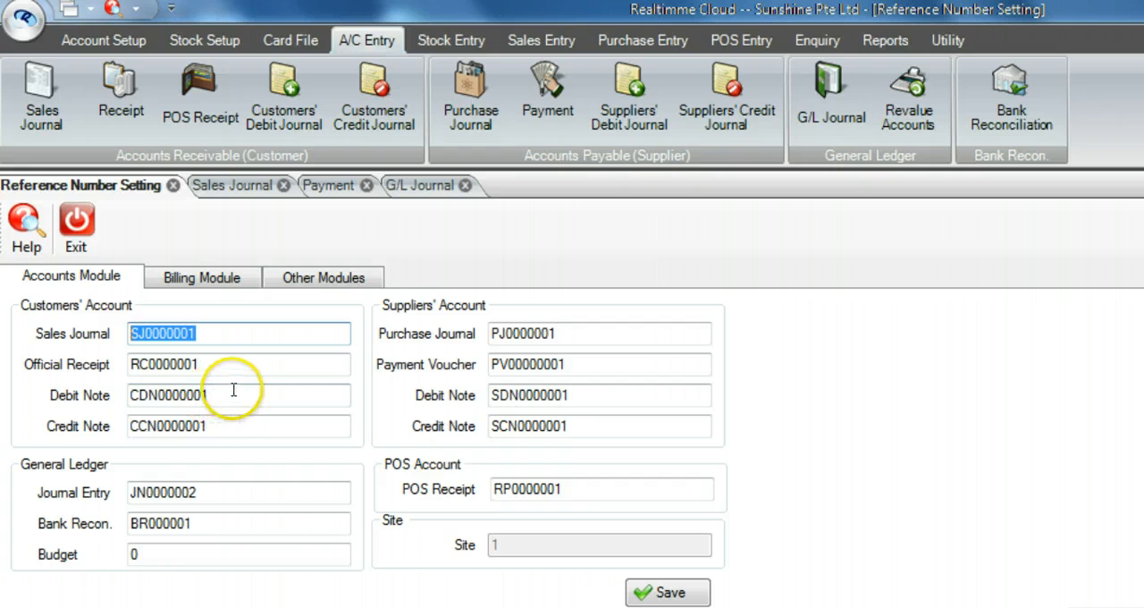
left_click_drag(572, 363, 480, 380)
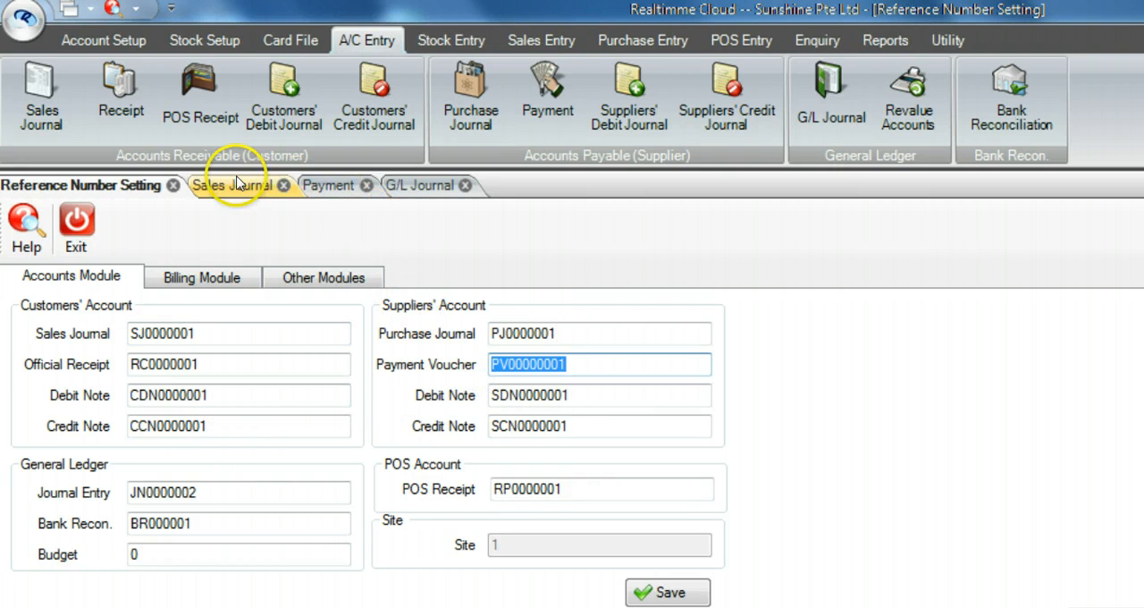
left_click(321, 185)
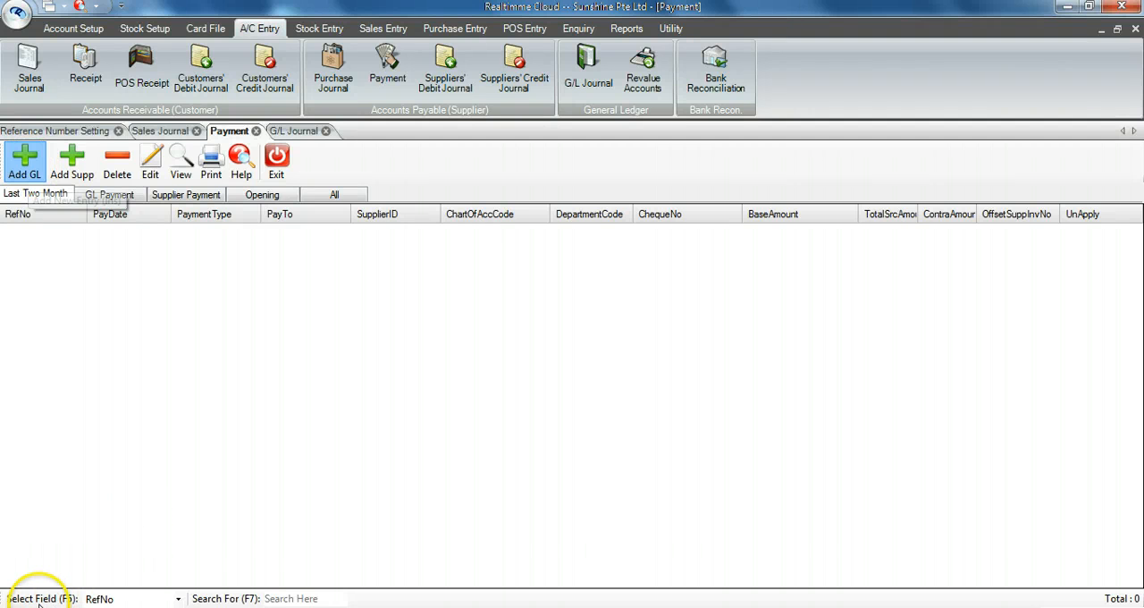
left_click(32, 174)
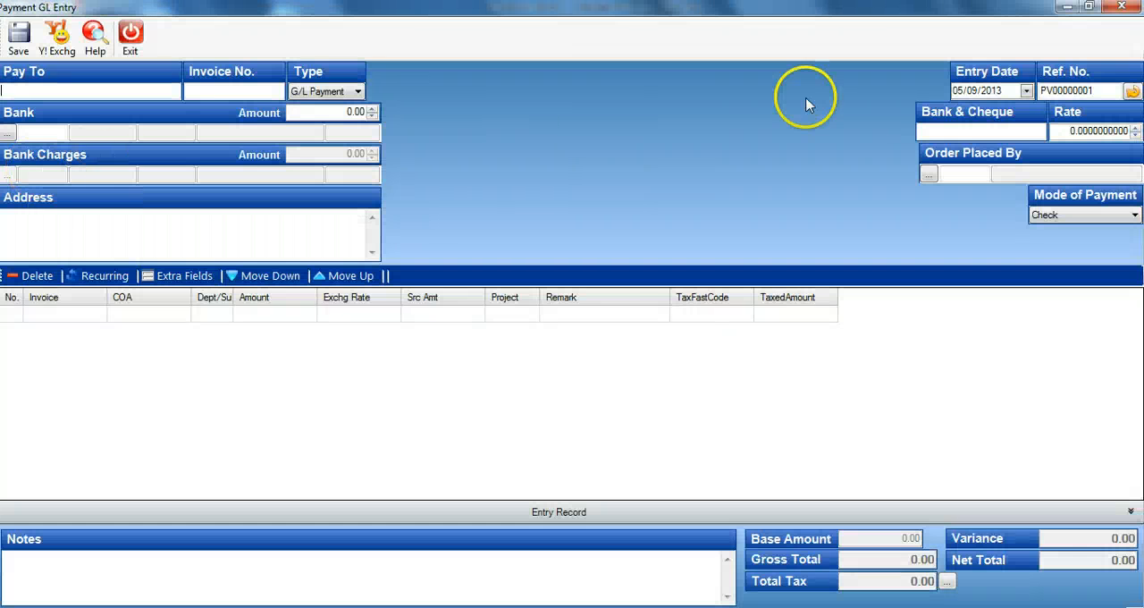
left_click_drag(1097, 92, 1011, 91)
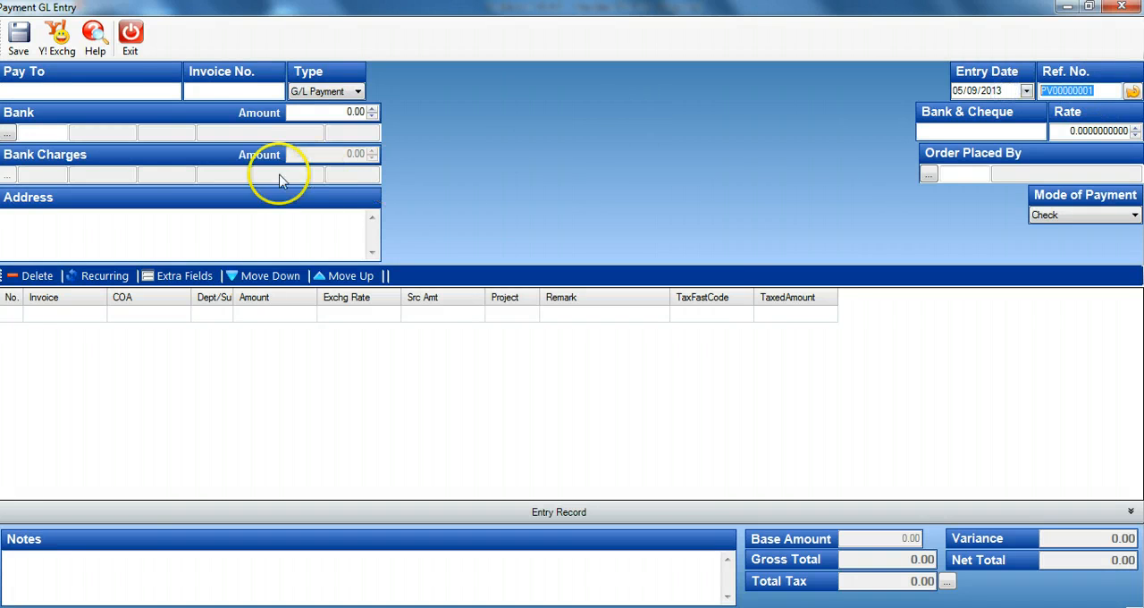
left_click(130, 34)
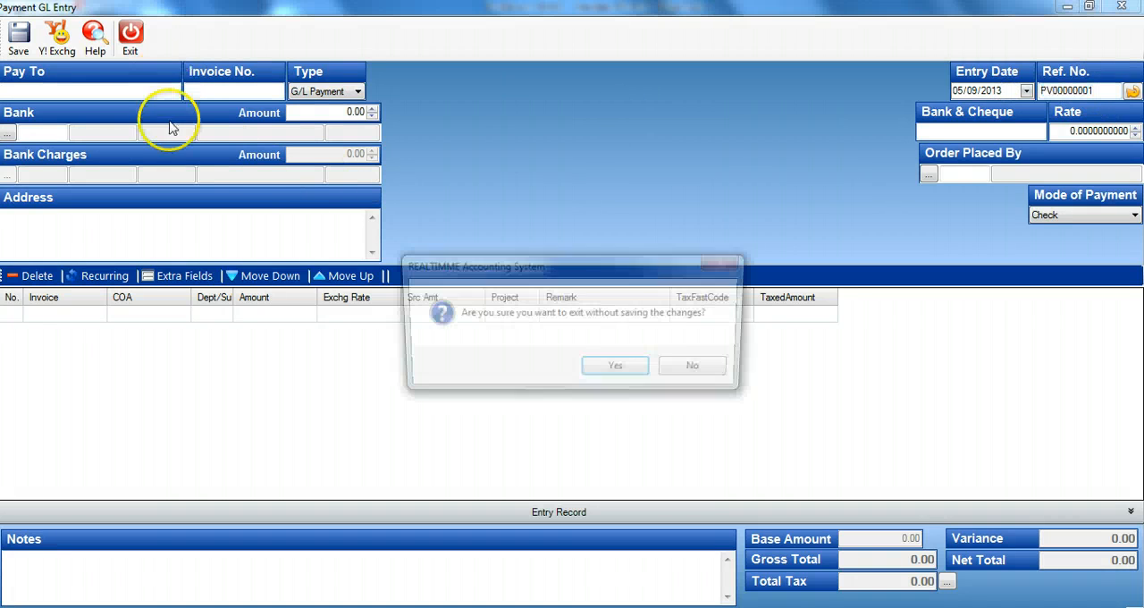
left_click(616, 369)
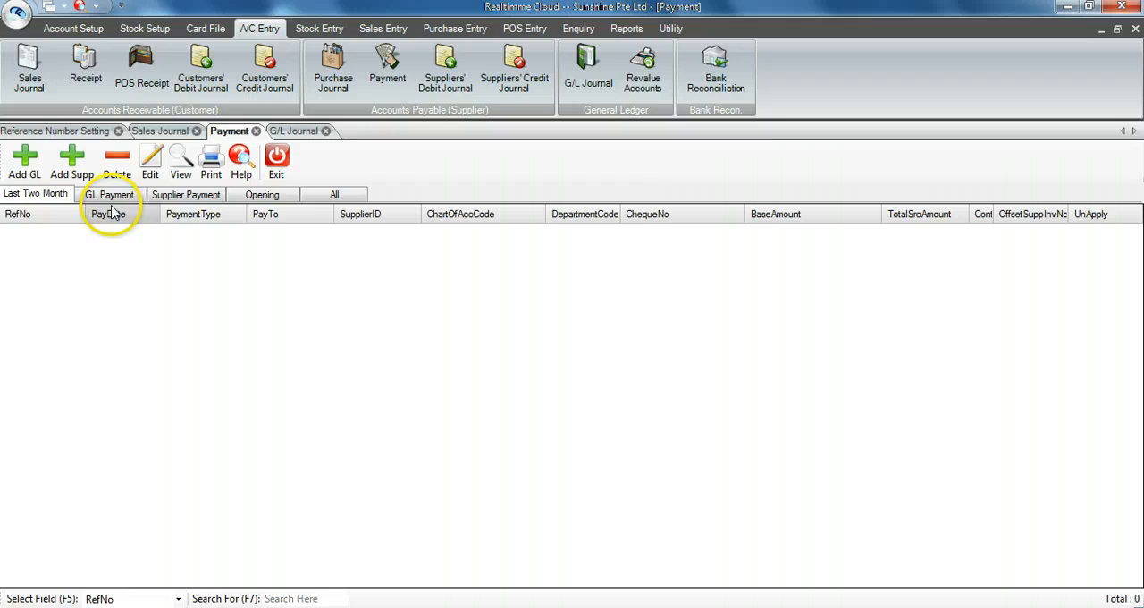
left_click(74, 165)
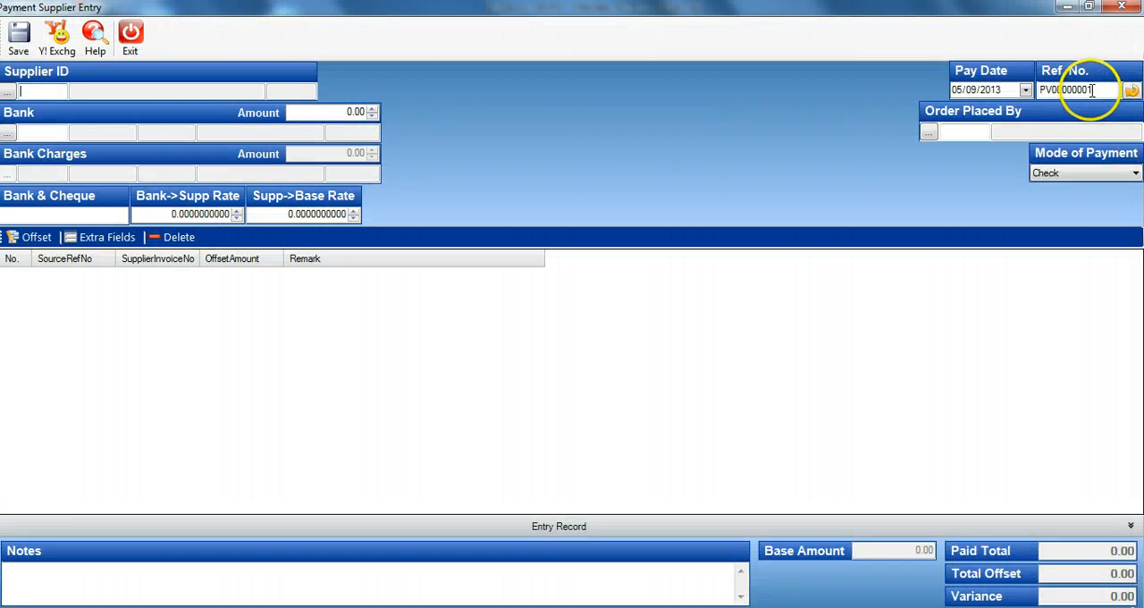
left_click(1073, 89)
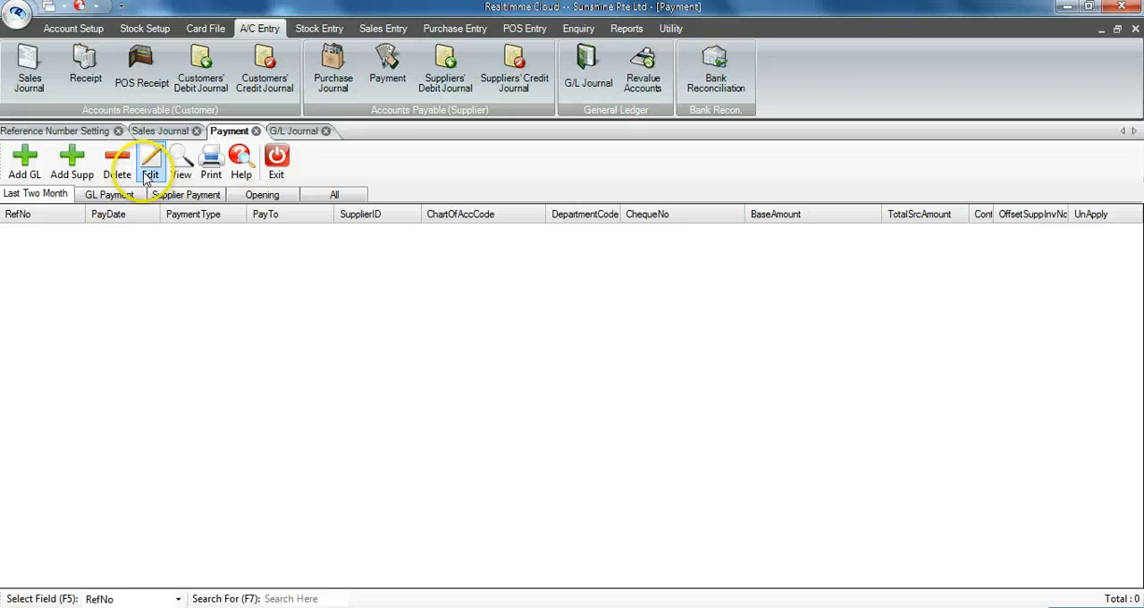
Step: Compare the general ledger Journal Entry number setting with the reference number of a new G/L journal entry, and exit without saving
left_click(76, 131)
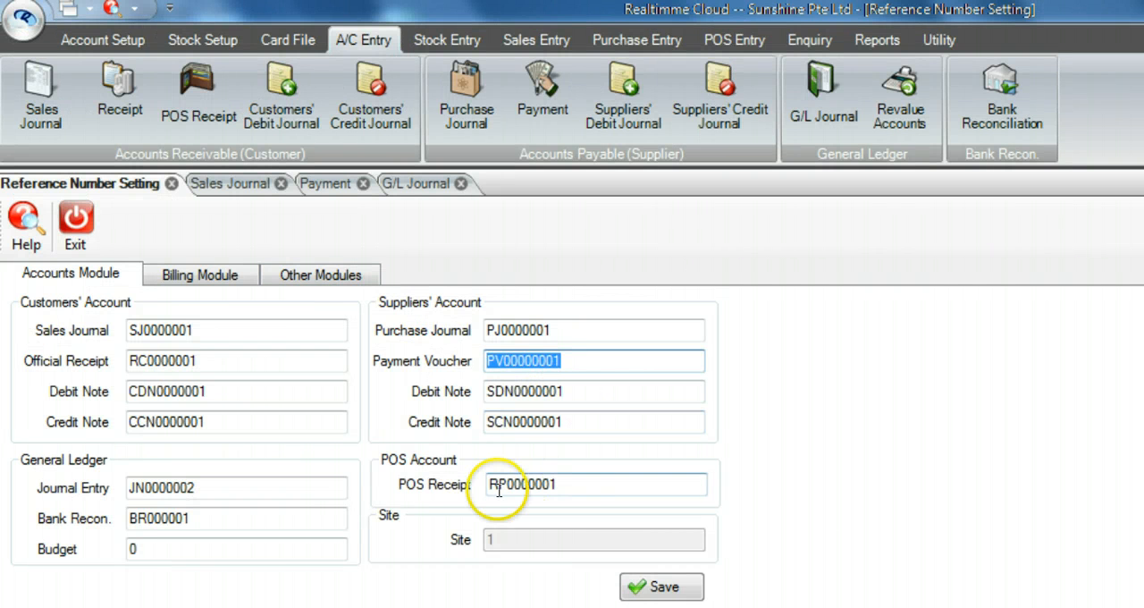
left_click(242, 487)
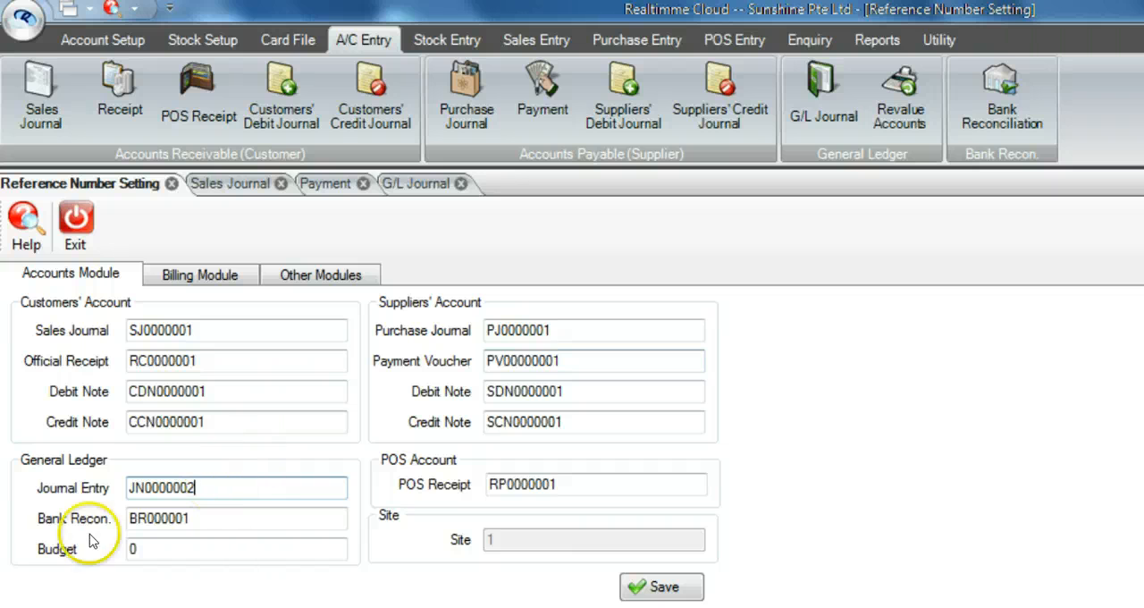
left_click_drag(204, 487, 145, 486)
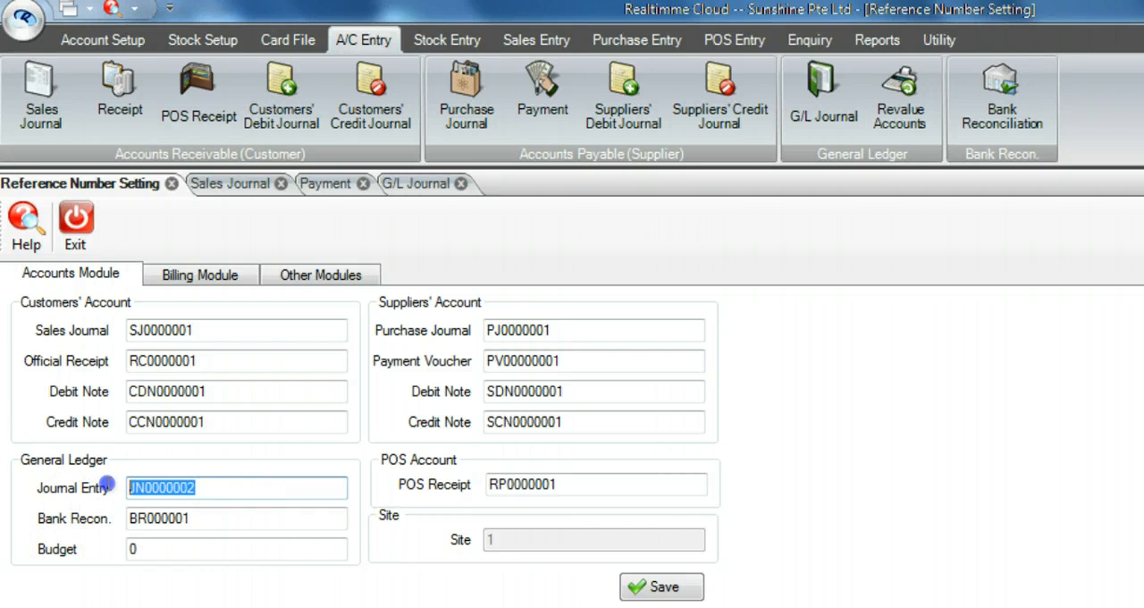
left_click(409, 182)
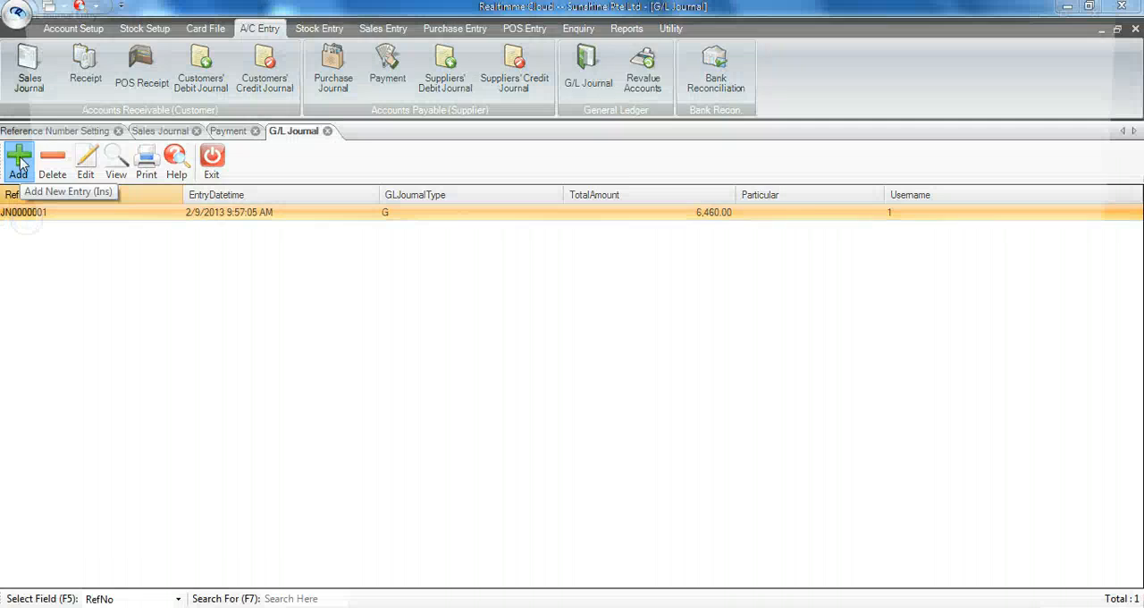
left_click(18, 161)
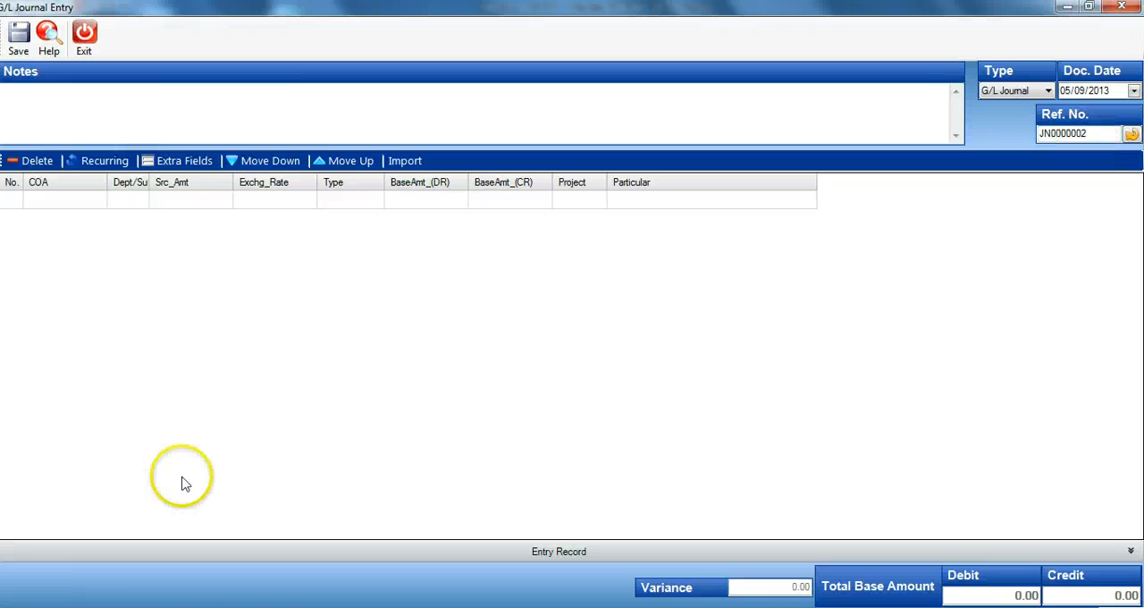
double_click(1083, 134)
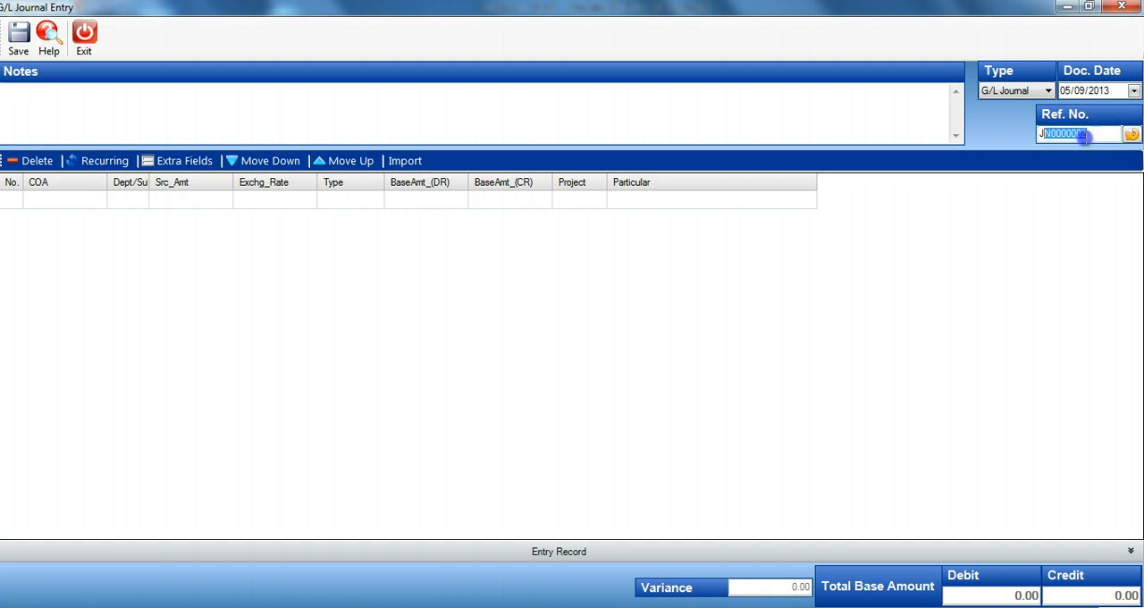
key("Escape")
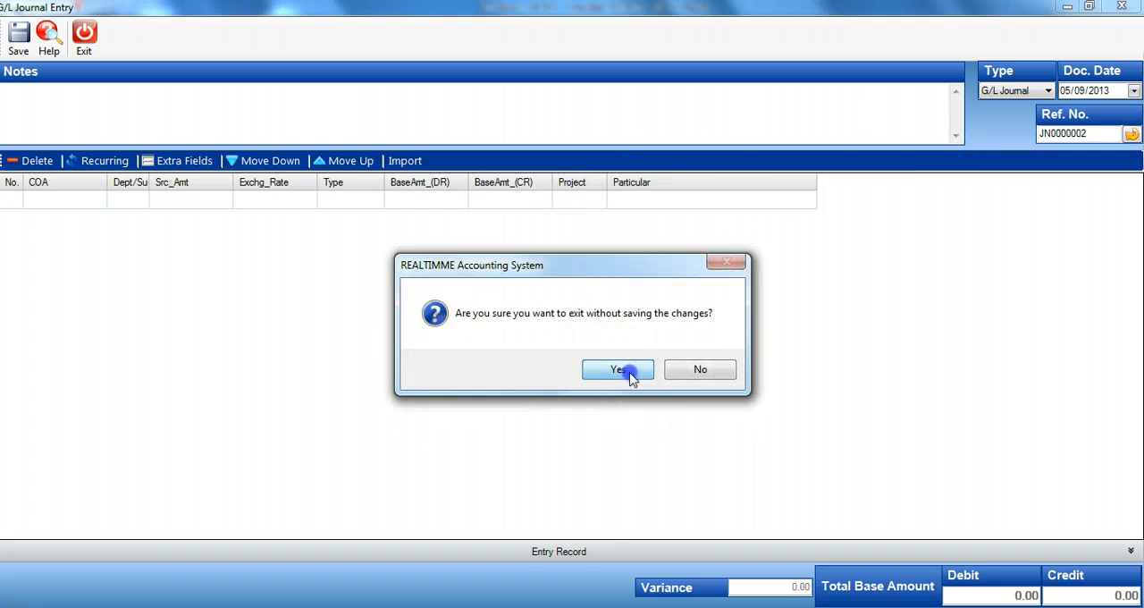
left_click(623, 370)
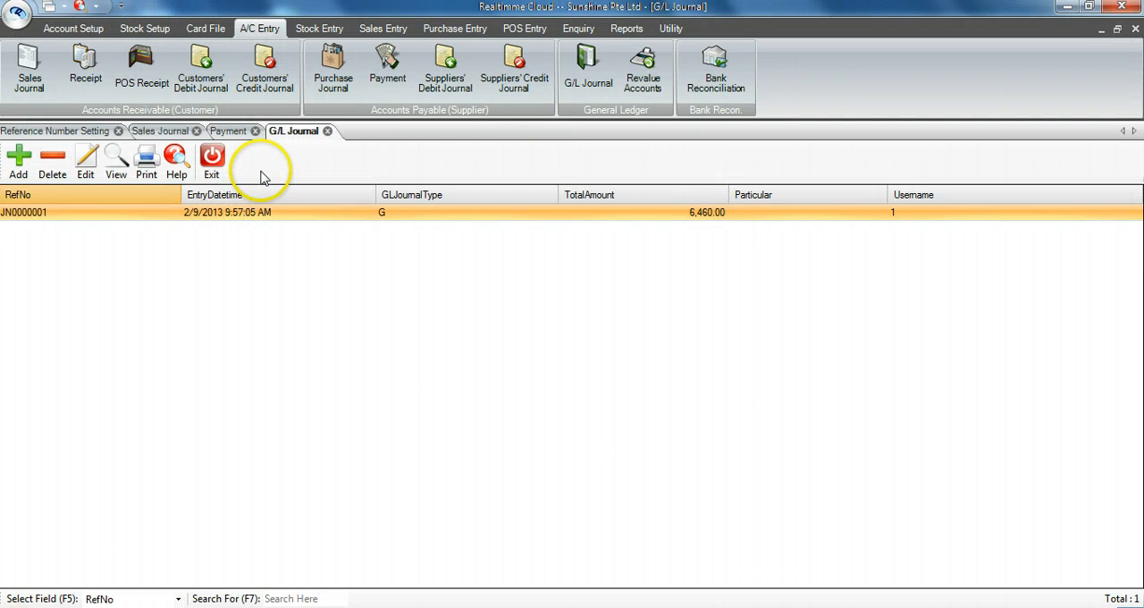
Step: Set the Sales Journal starting number in the Reference Number Setting to SJ1304-00001
left_click(62, 131)
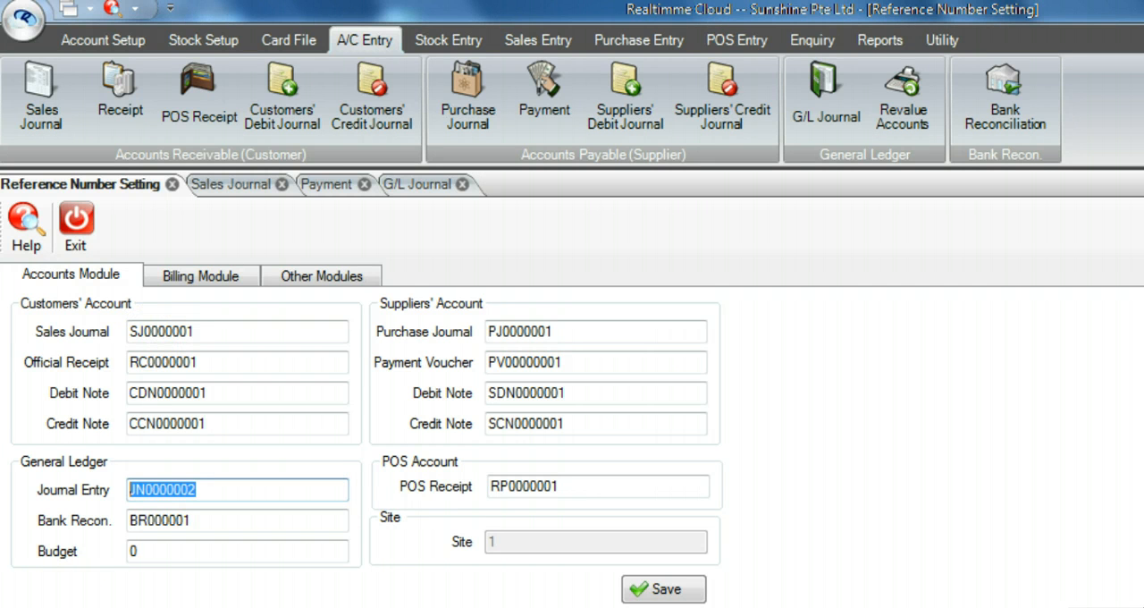
left_click_drag(146, 331, 215, 319)
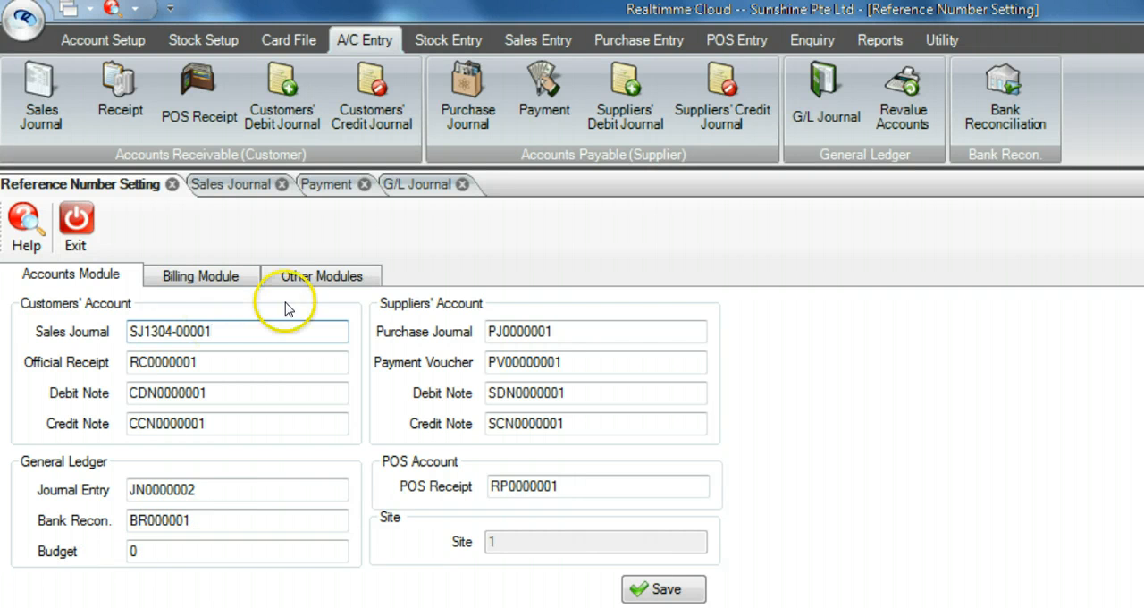
key("Tab")
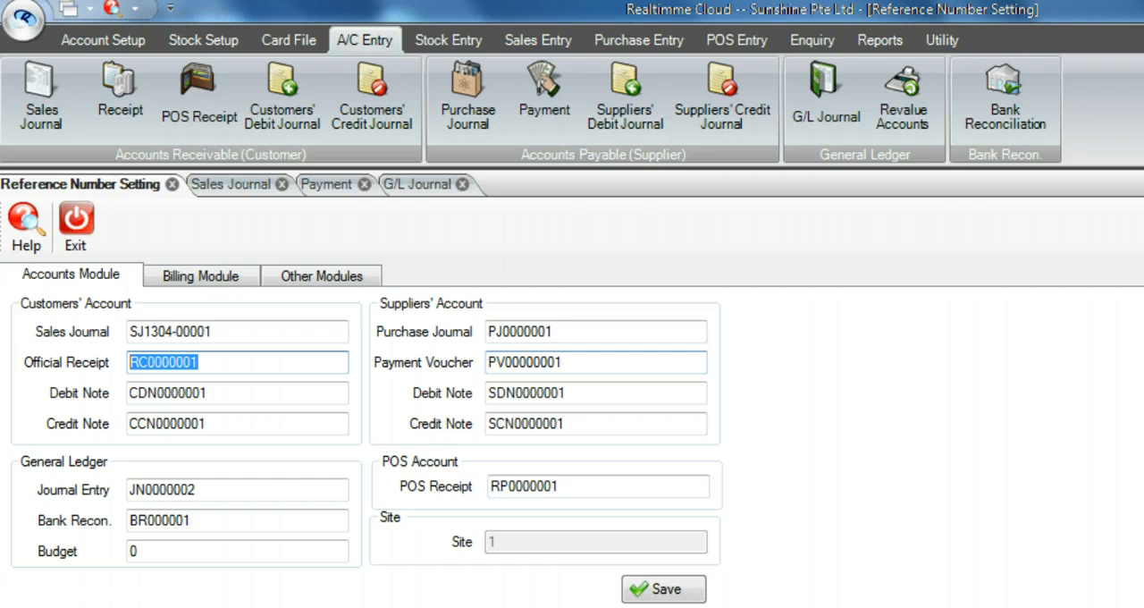
Step: Set the Payment Voucher starting number to PV00004556 and save the reference number settings
left_click_drag(505, 364, 570, 360)
type("0")
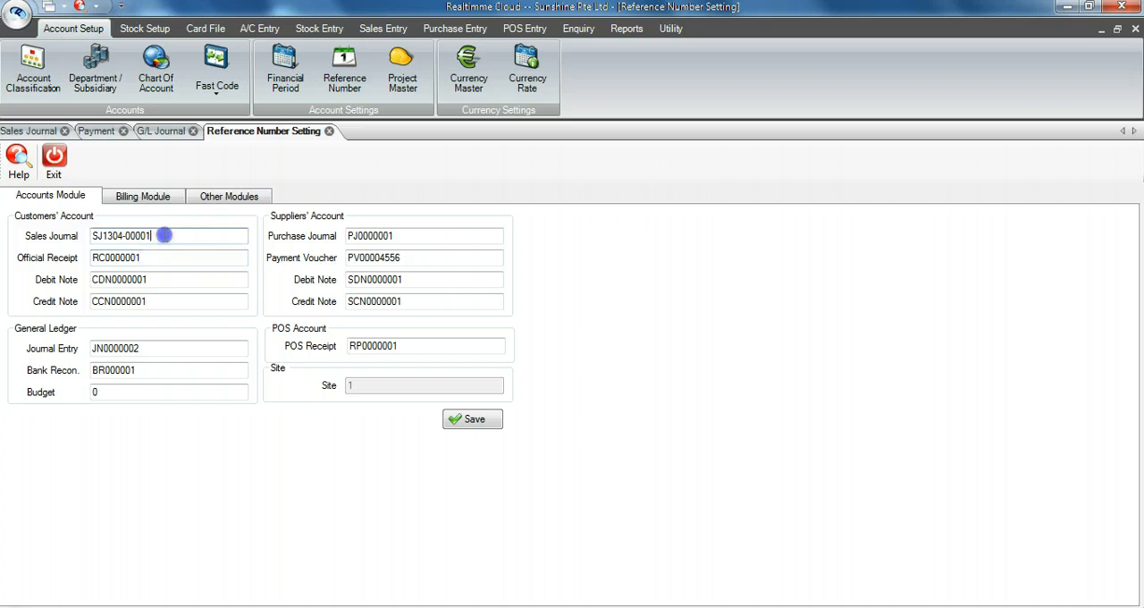
left_click(474, 420)
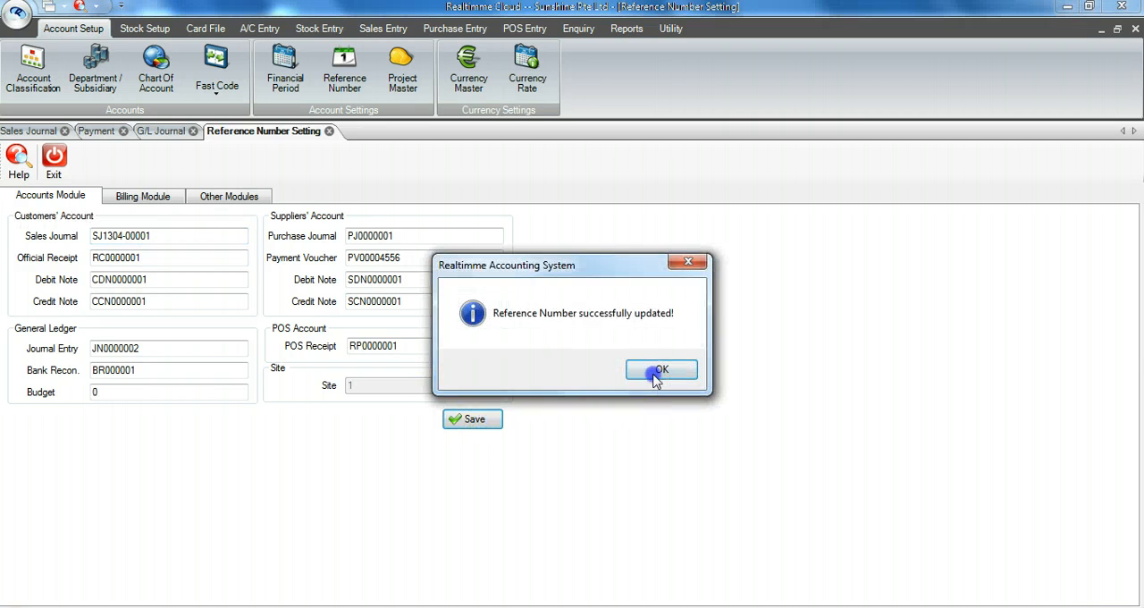
left_click(653, 372)
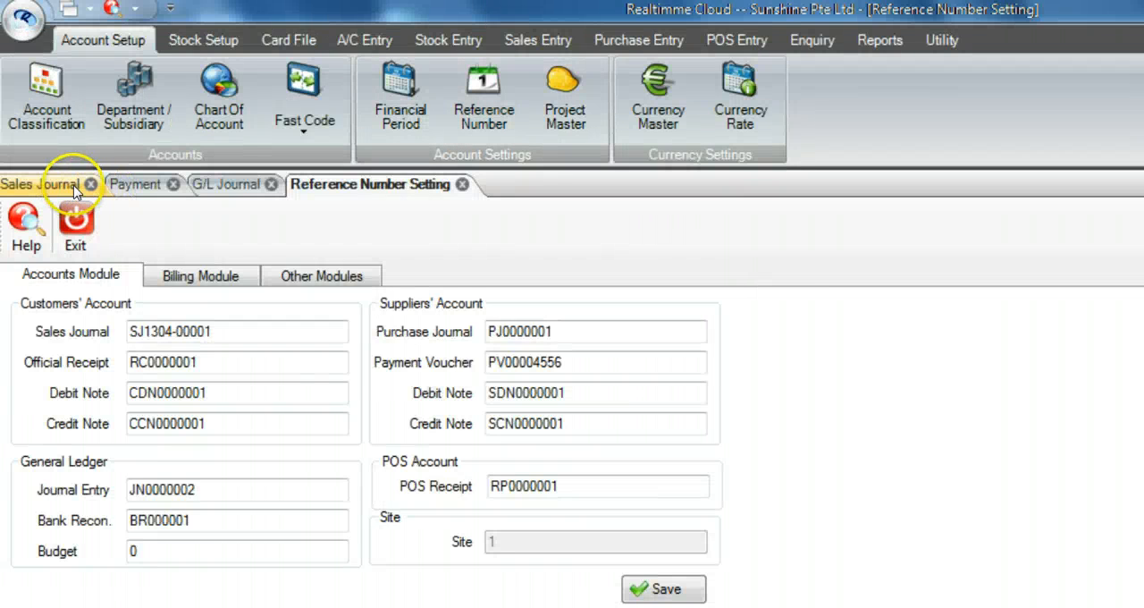
Step: Check the reference number of a new sales journal entry against the updated Sales Journal setting, and exit without saving
left_click(75, 190)
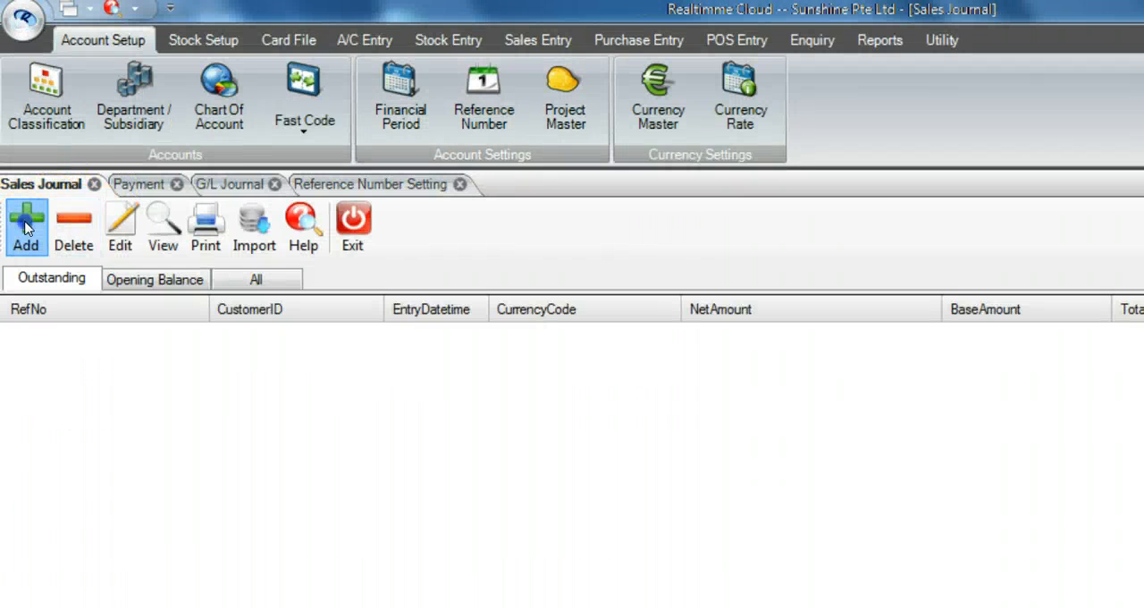
left_click(25, 228)
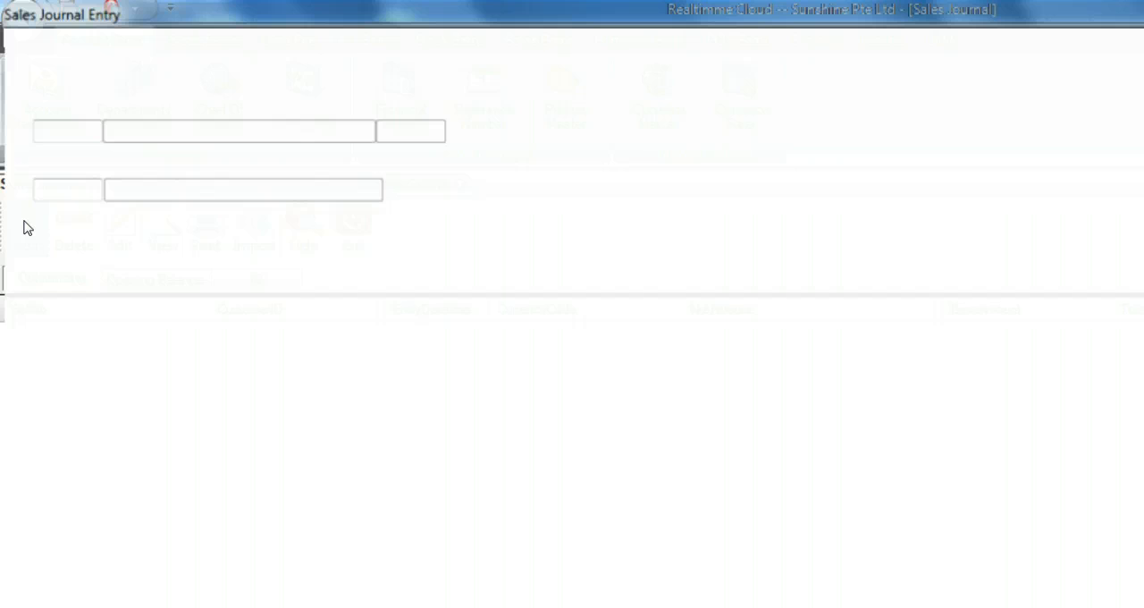
key("Escape")
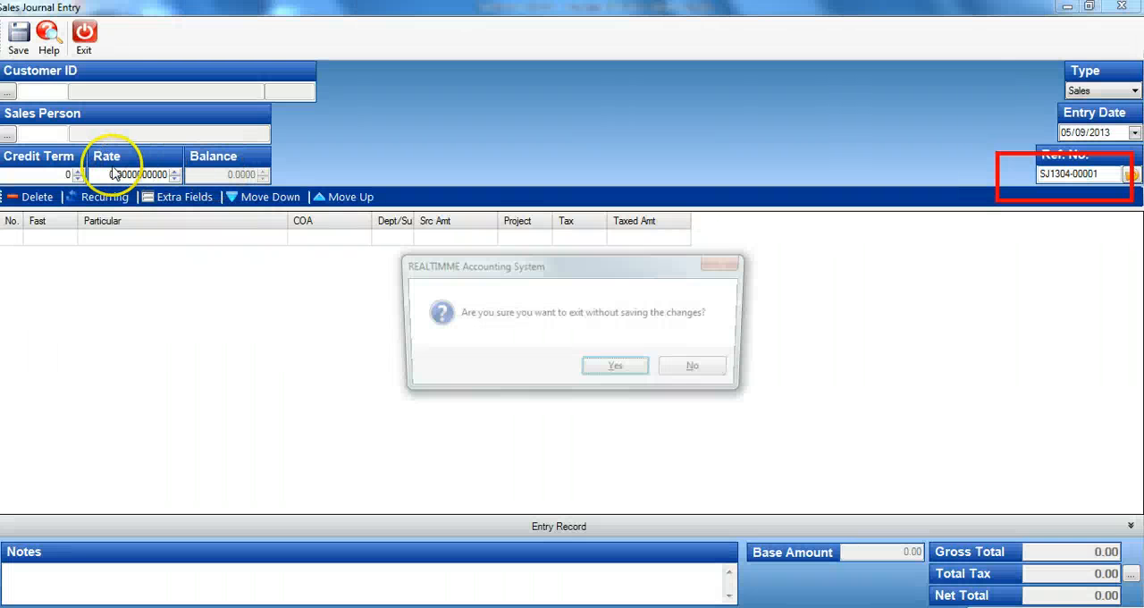
left_click(596, 370)
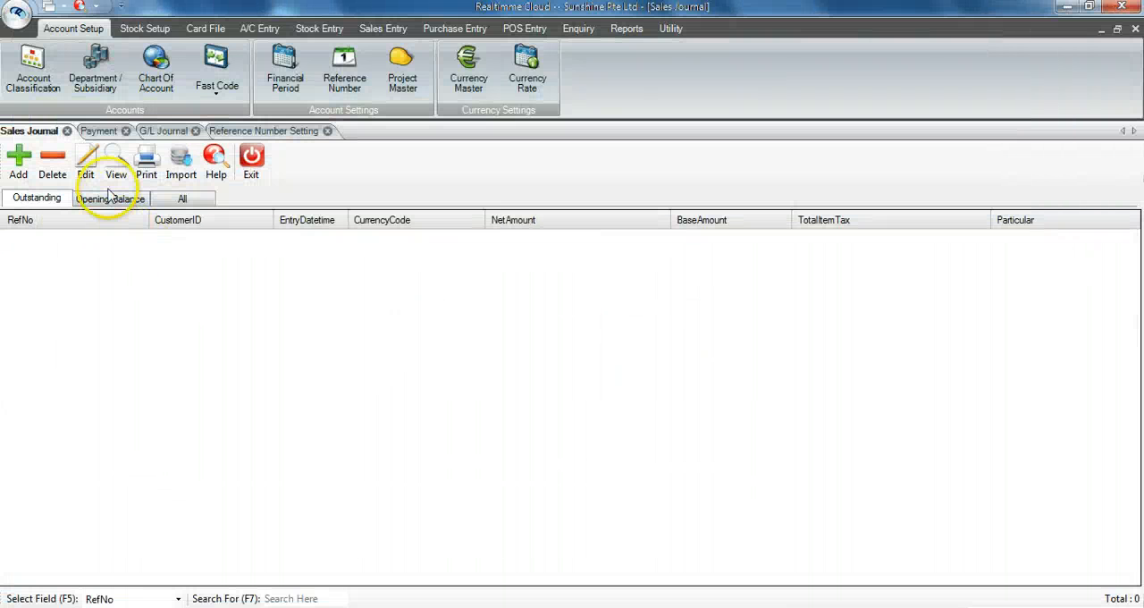
Step: Check the reference number of a new GL payment entry against the updated Payment Voucher setting, and exit without saving
left_click(105, 134)
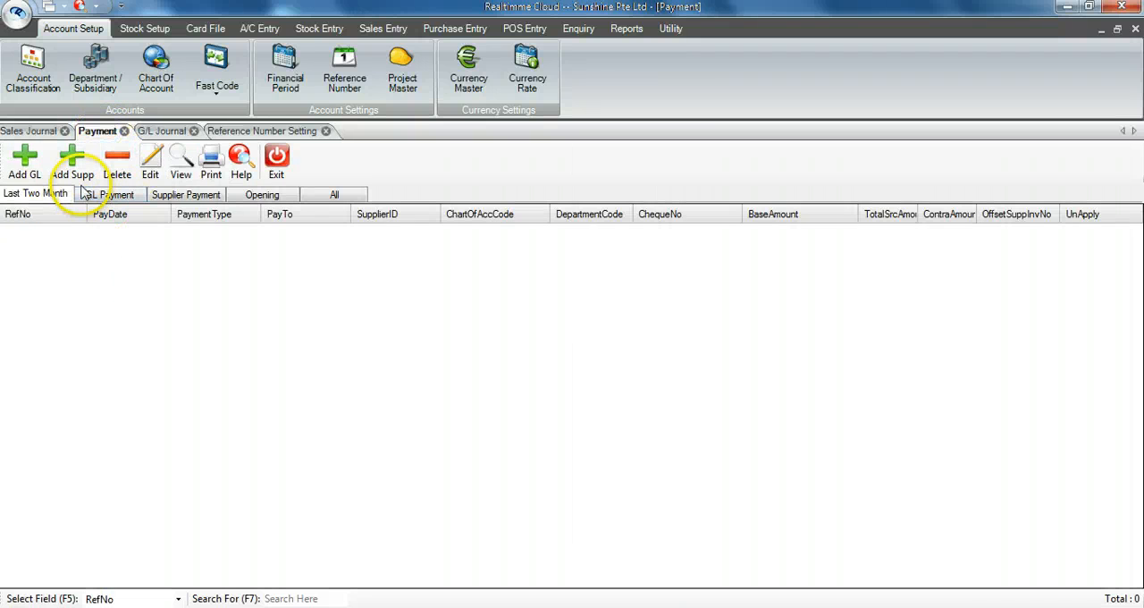
left_click(24, 169)
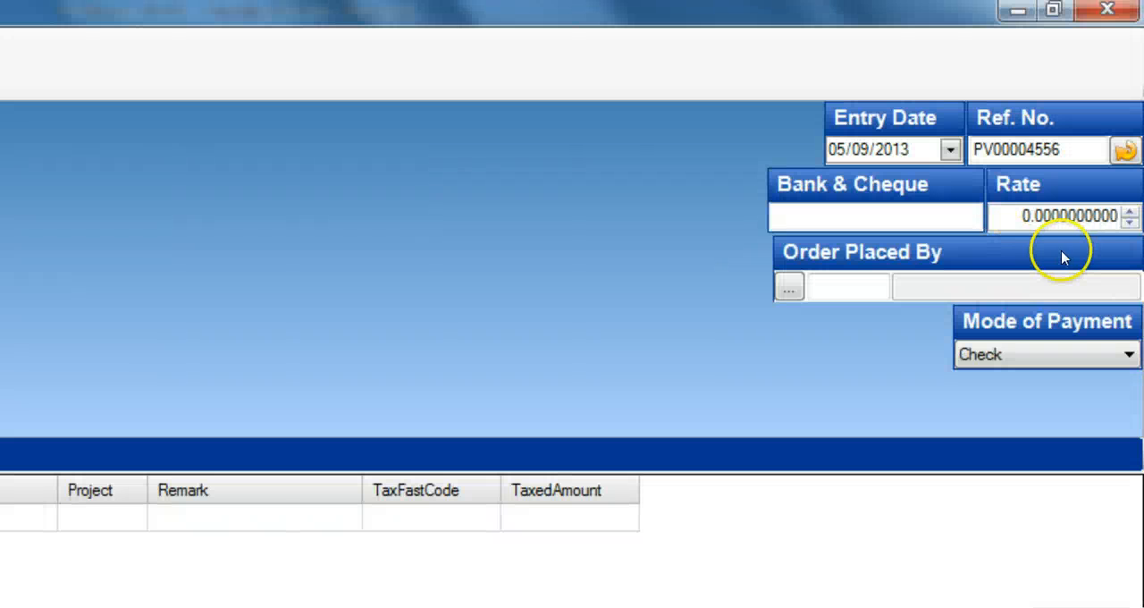
double_click(1062, 149)
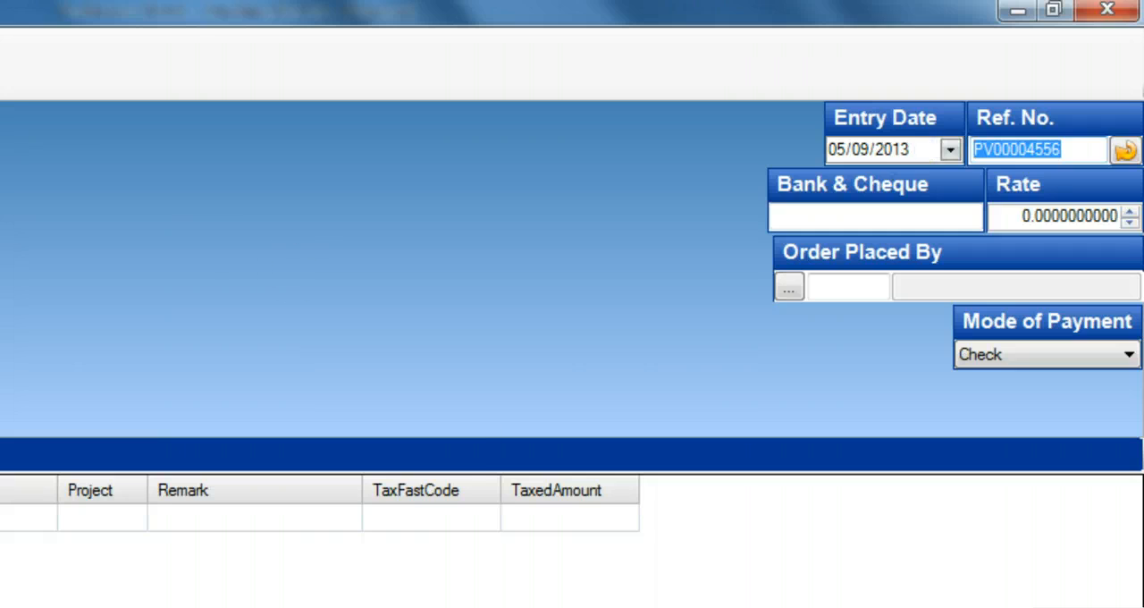
left_click(133, 43)
left_click(599, 364)
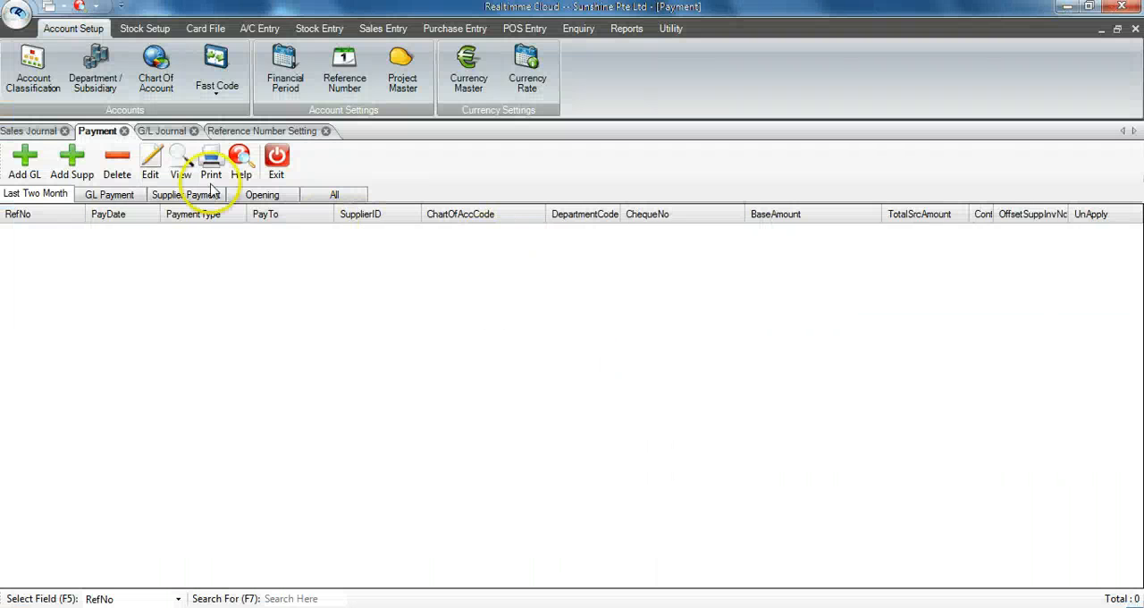
Step: Check the reference number of another new G/L journal entry, exit without saving, and return to the Reference Number Setting
left_click(162, 130)
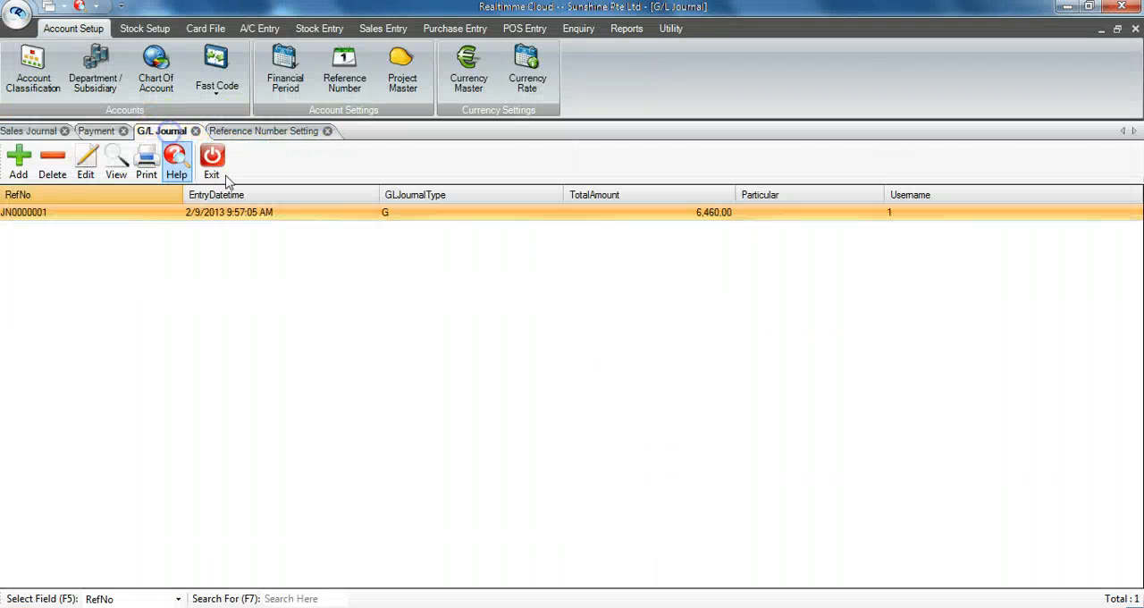
left_click(102, 201)
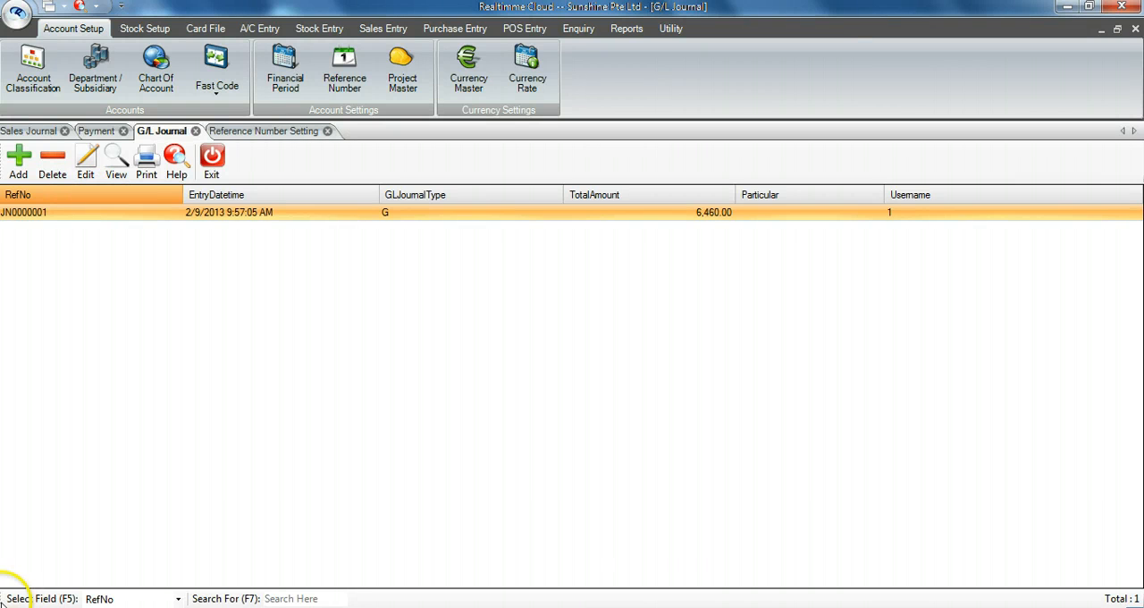
left_click(16, 162)
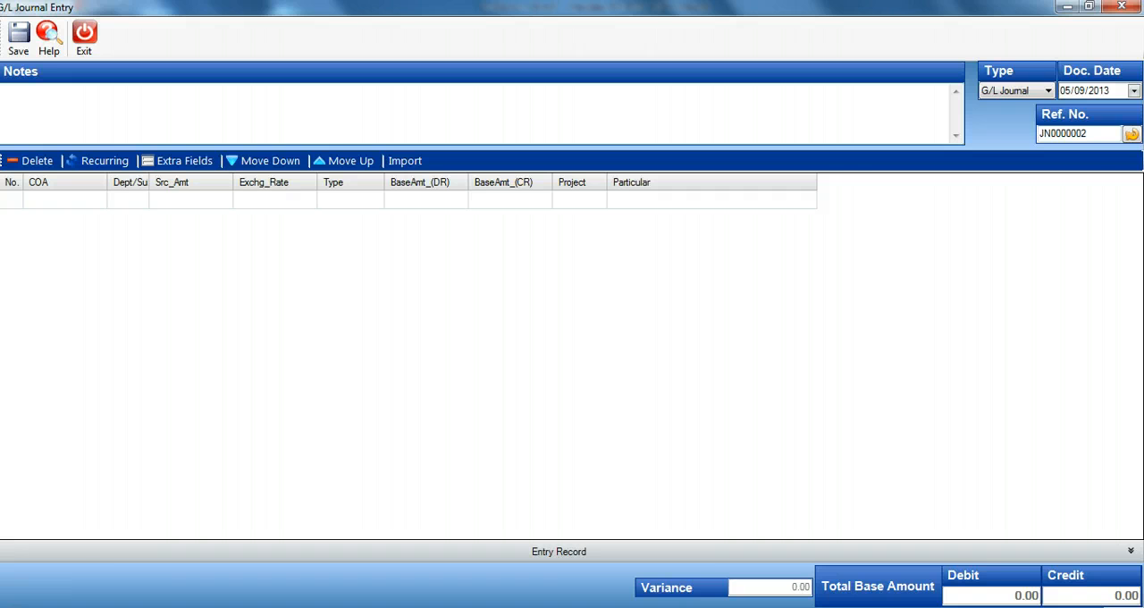
left_click(1121, 7)
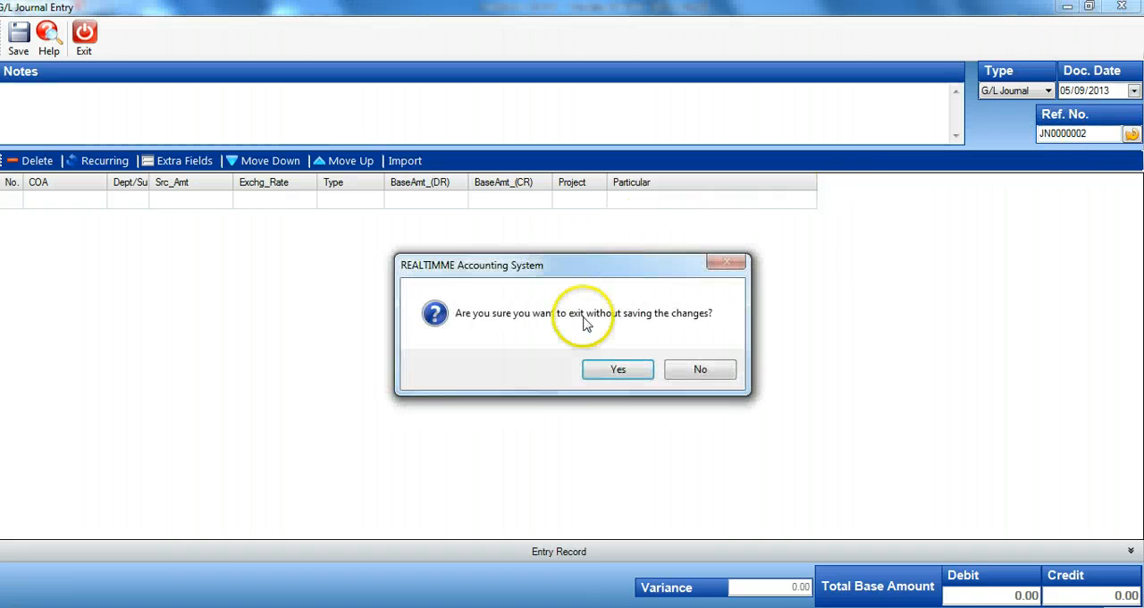
left_click(614, 373)
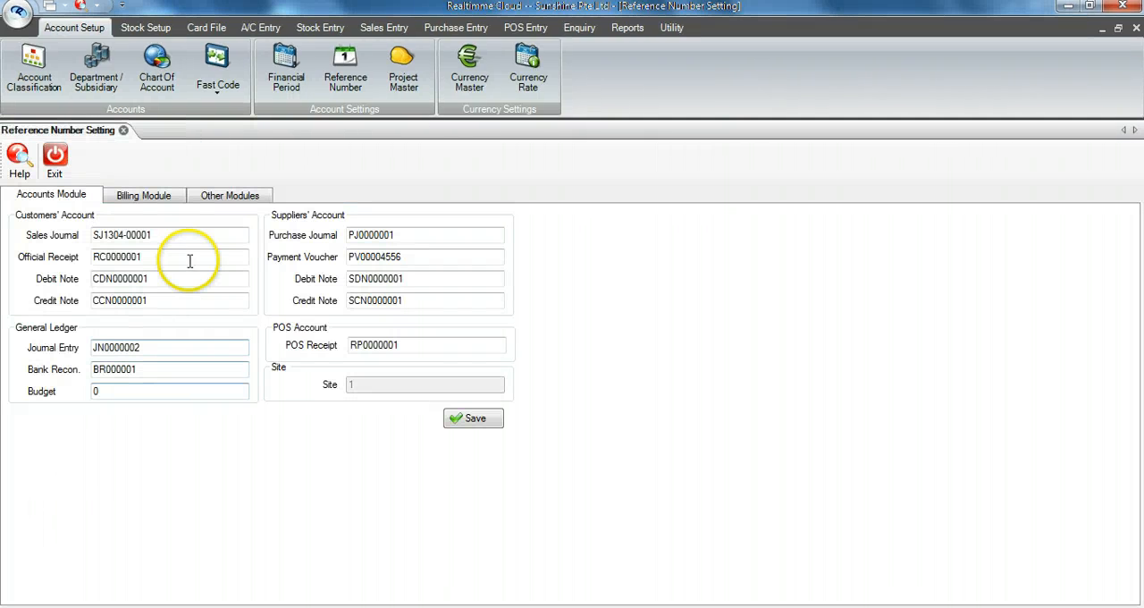
Step: Open the billing reference settings of warehouse 1 and set the customers' Quotation Order starting number to QO1304-0001
left_click(177, 198)
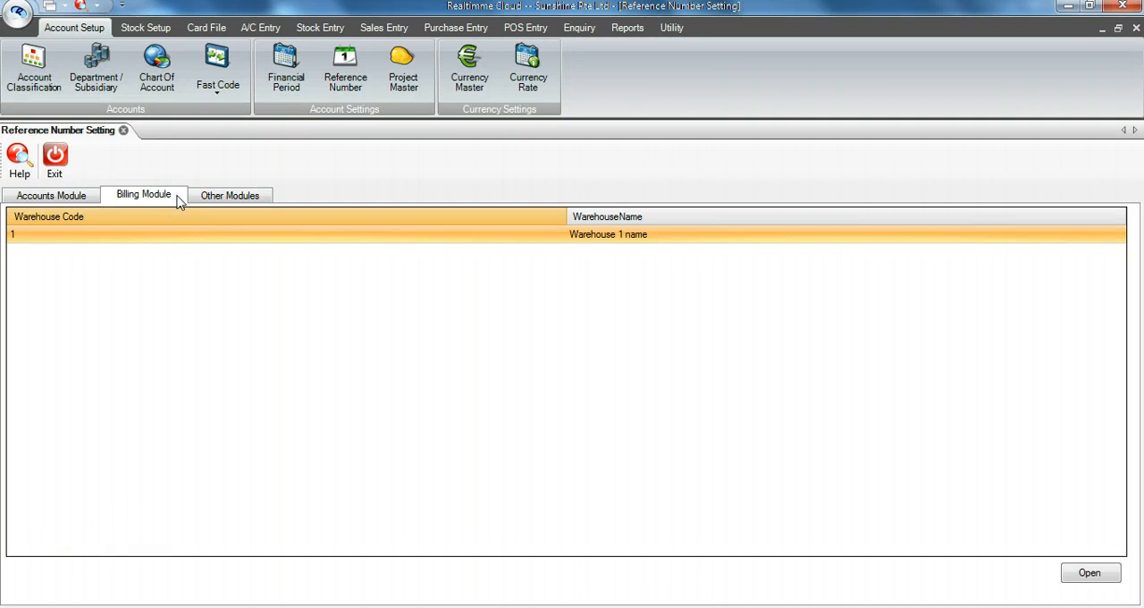
left_click(176, 233)
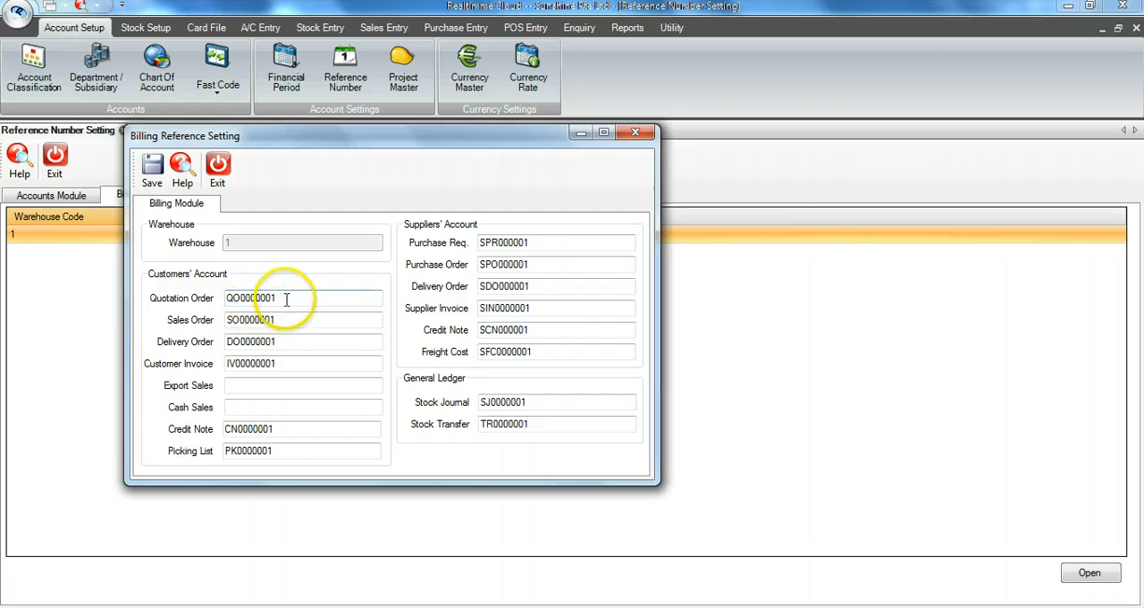
left_click_drag(296, 296, 215, 319)
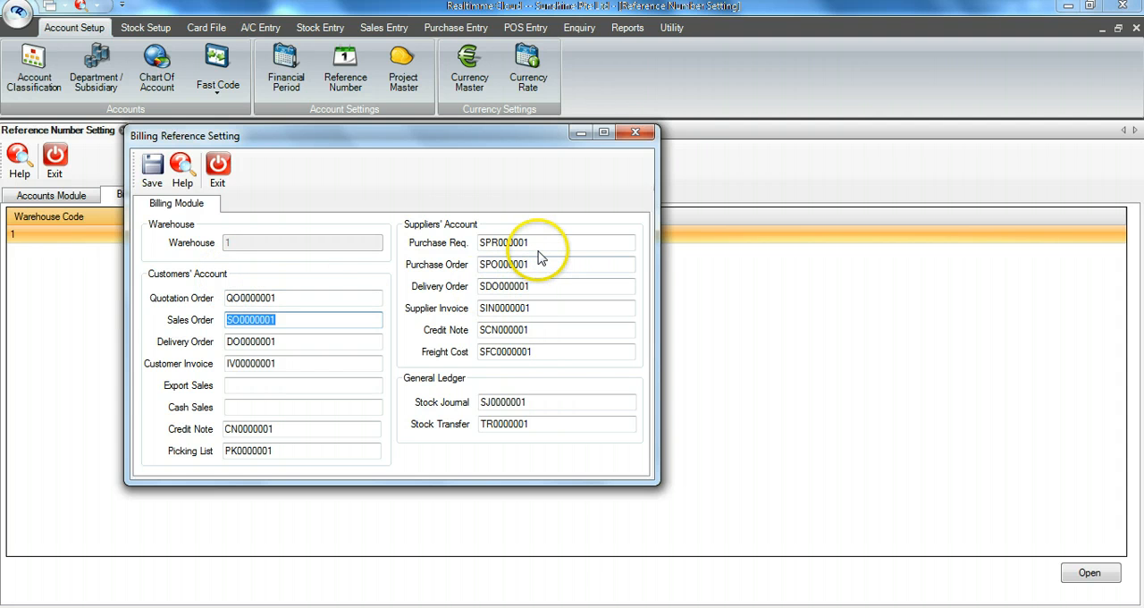
left_click_drag(536, 244, 466, 245)
left_click_drag(536, 265, 460, 267)
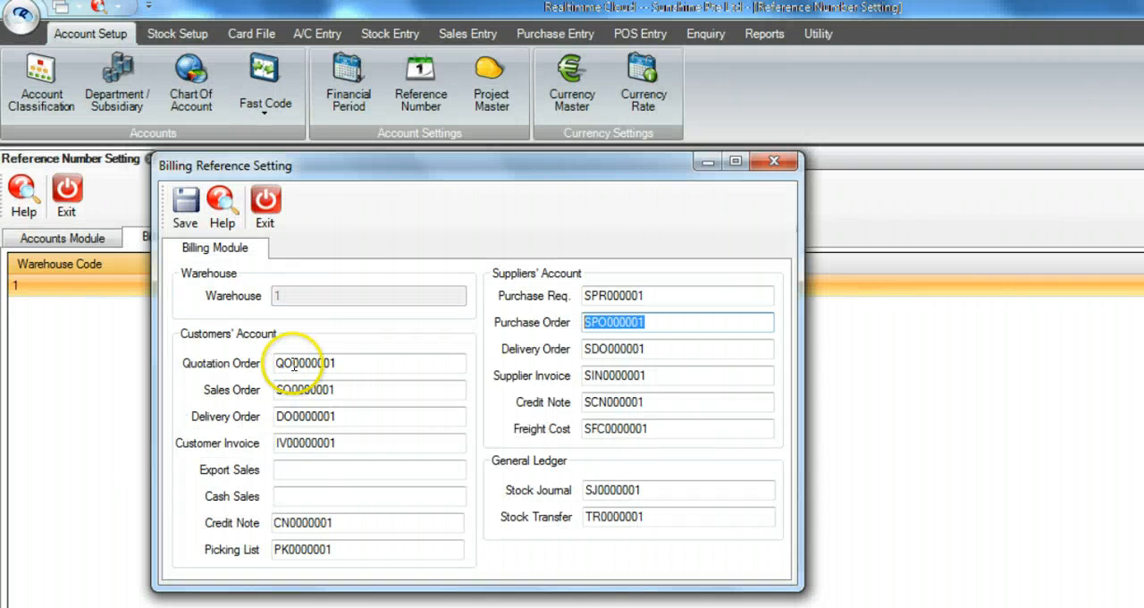
left_click_drag(293, 363, 364, 367)
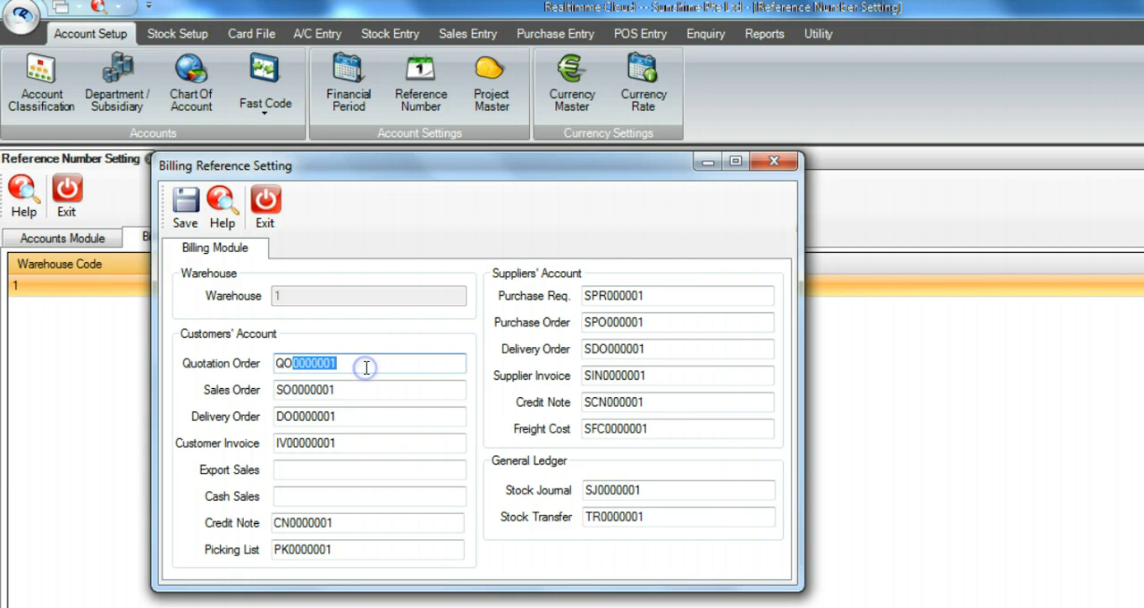
type("1304-")
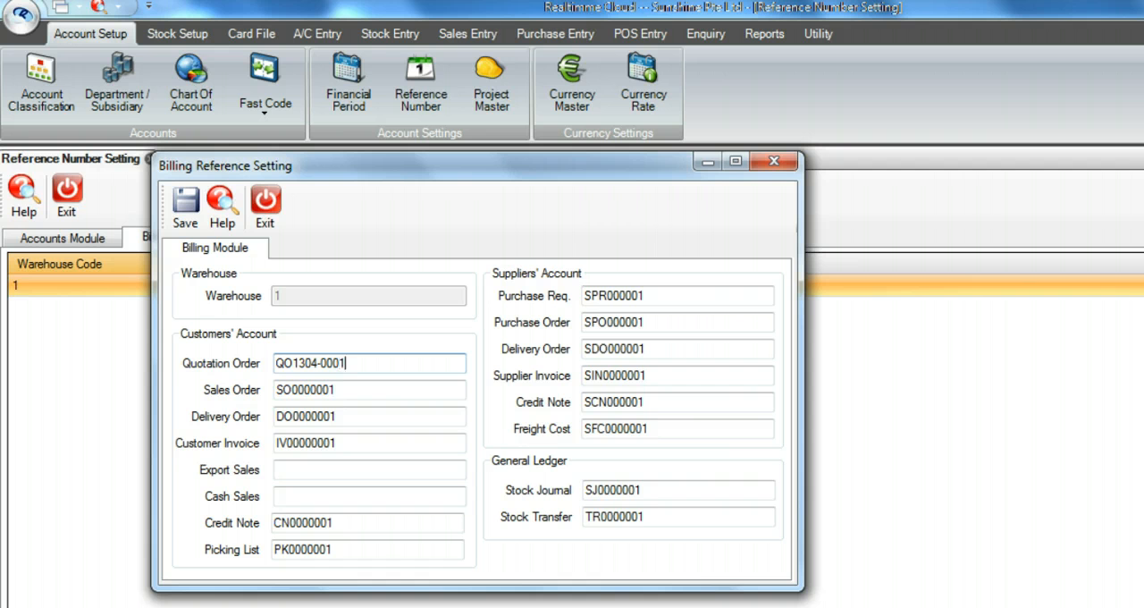
type("0001")
key("Tab")
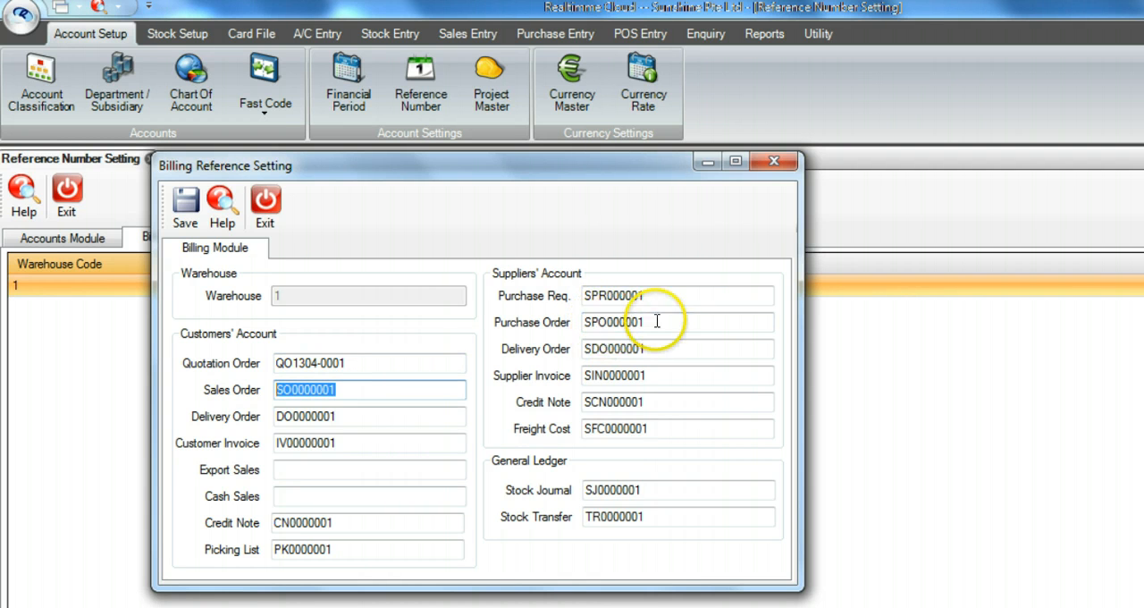
Step: Set the suppliers' Purchase Order starting number to SPO0004567 and save the billing reference settings
left_click_drag(608, 322, 651, 325)
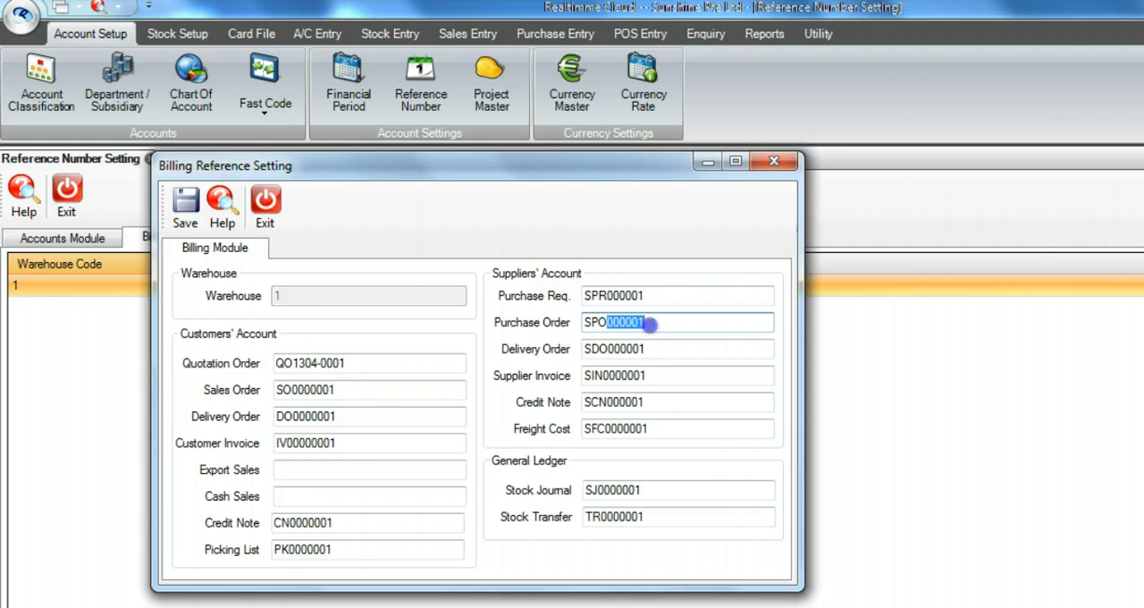
key("BackSpace")
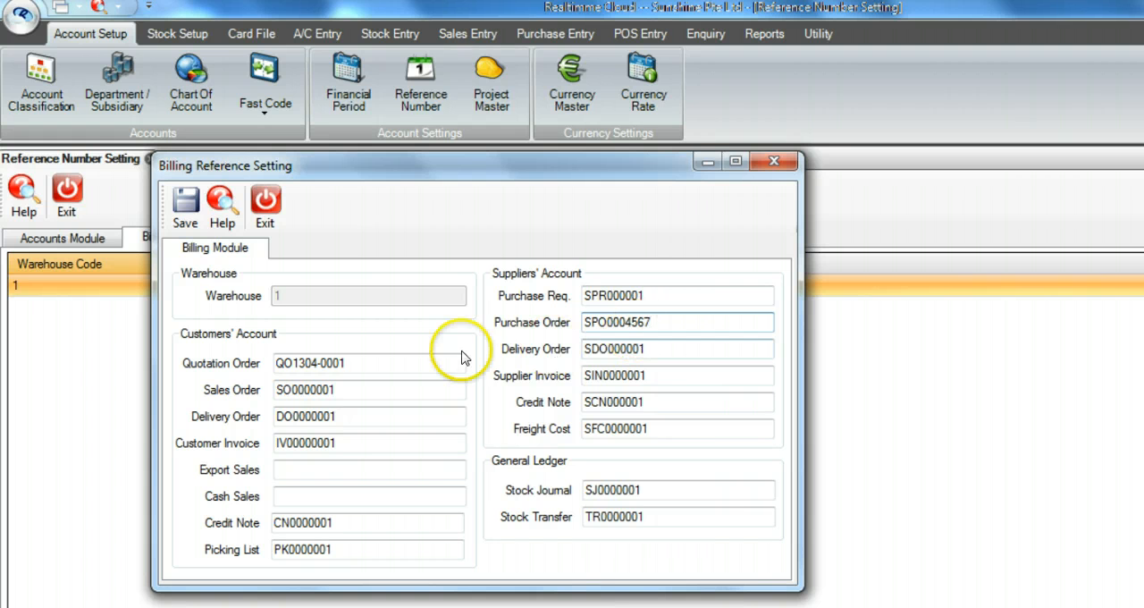
left_click(185, 208)
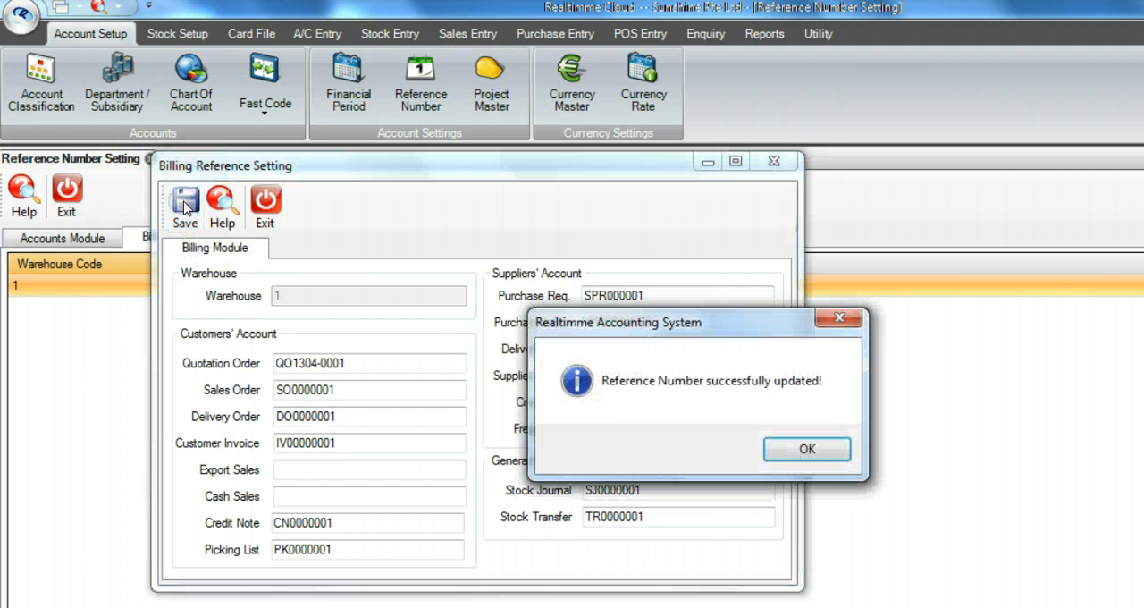
left_click(777, 449)
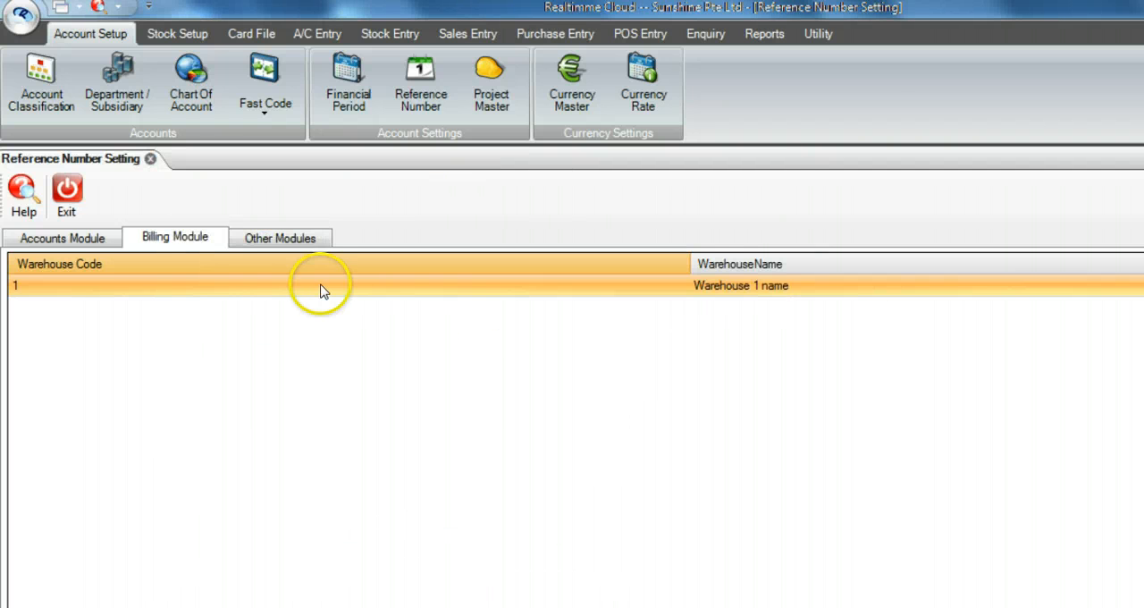
Step: Check the reference number of a new customer quotation, try clearing it and undo that, and exit the entry without saving
left_click(468, 33)
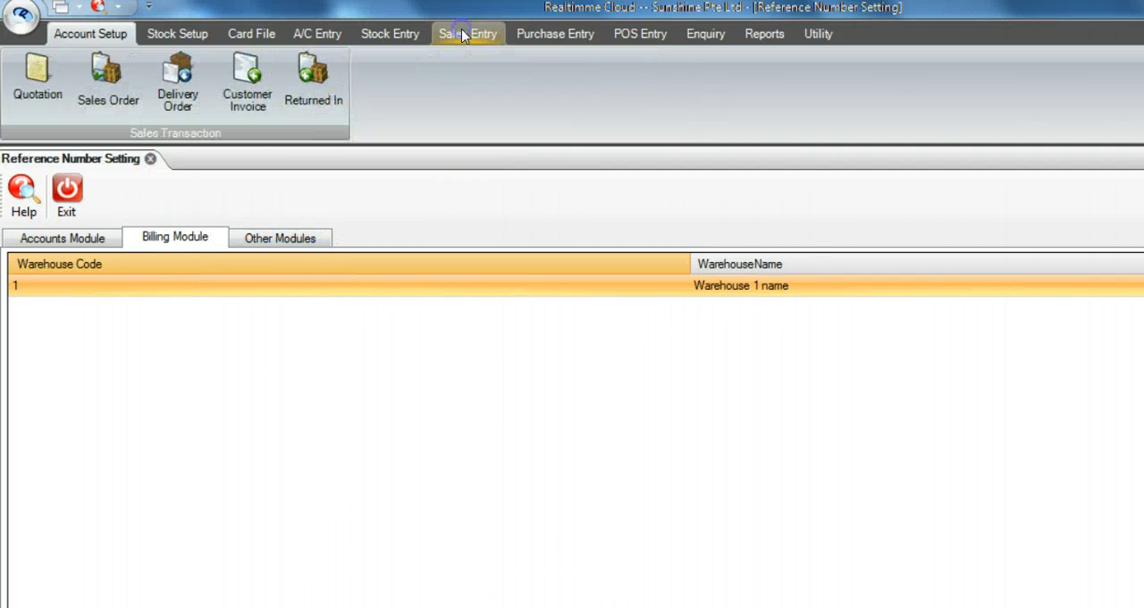
left_click(34, 78)
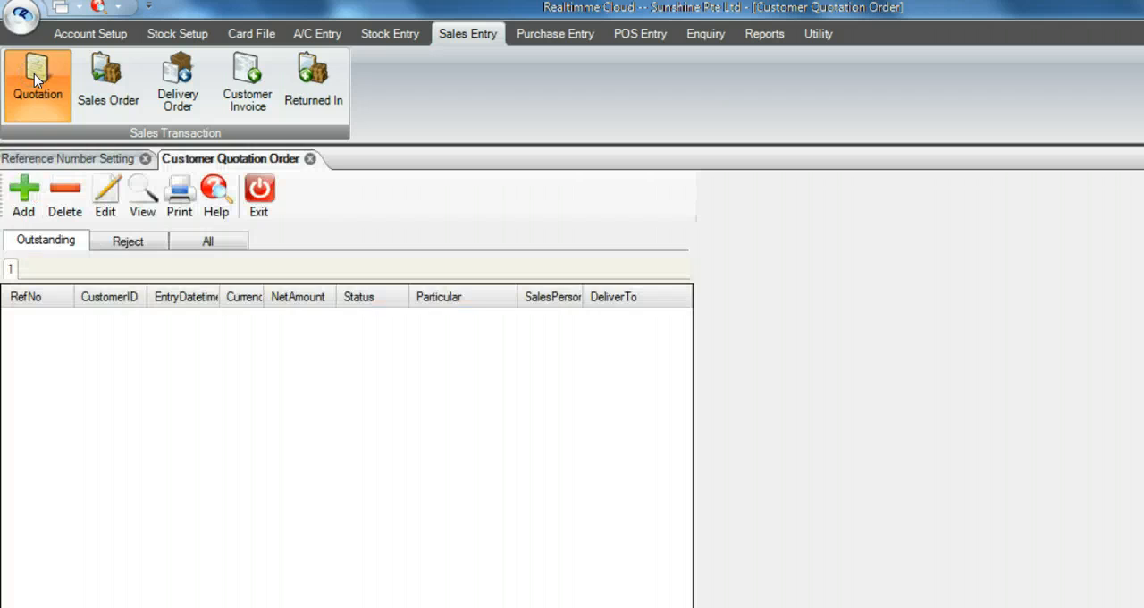
left_click(23, 202)
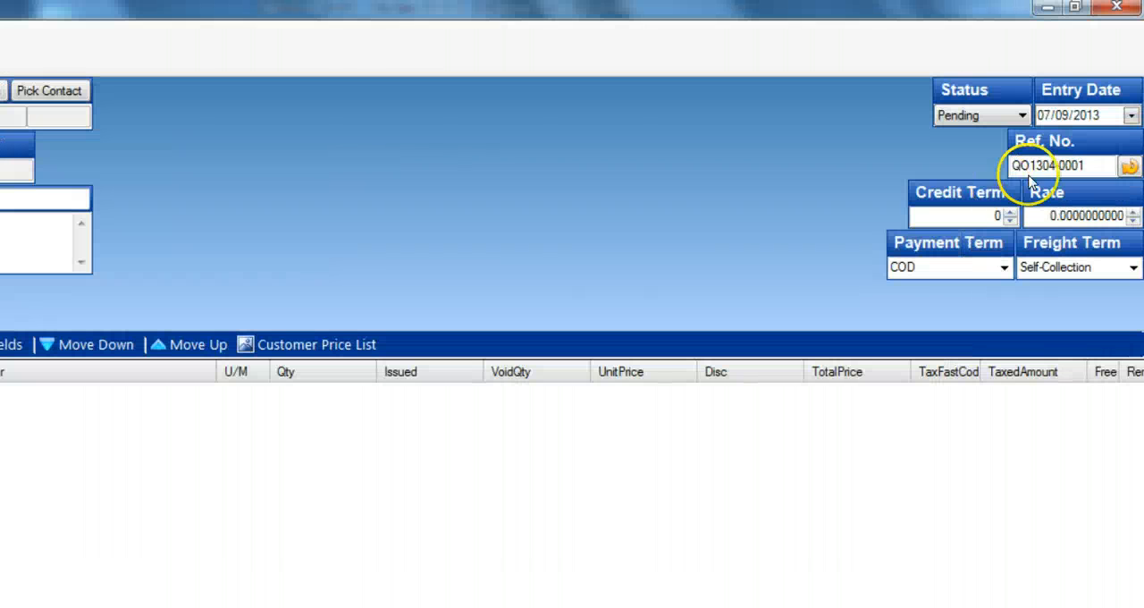
left_click_drag(1088, 165, 931, 176)
key("BackSpace")
key("ctrl+z")
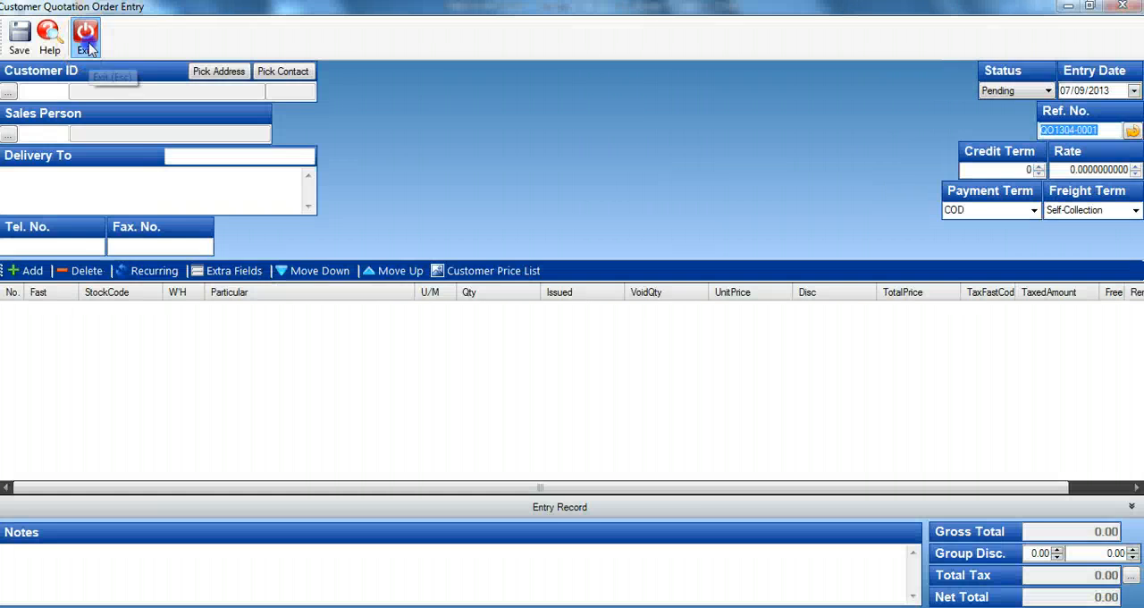
left_click(90, 46)
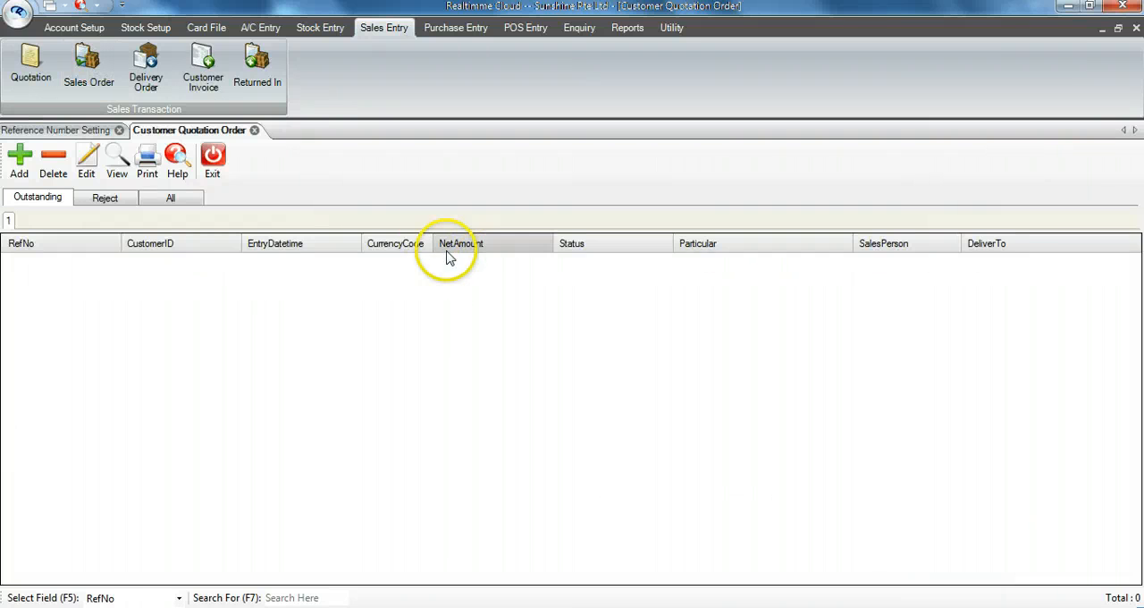
Step: Check the reference number of a new supplier purchase order, exit without saving, and return to the Reference Number Setting
left_click(443, 32)
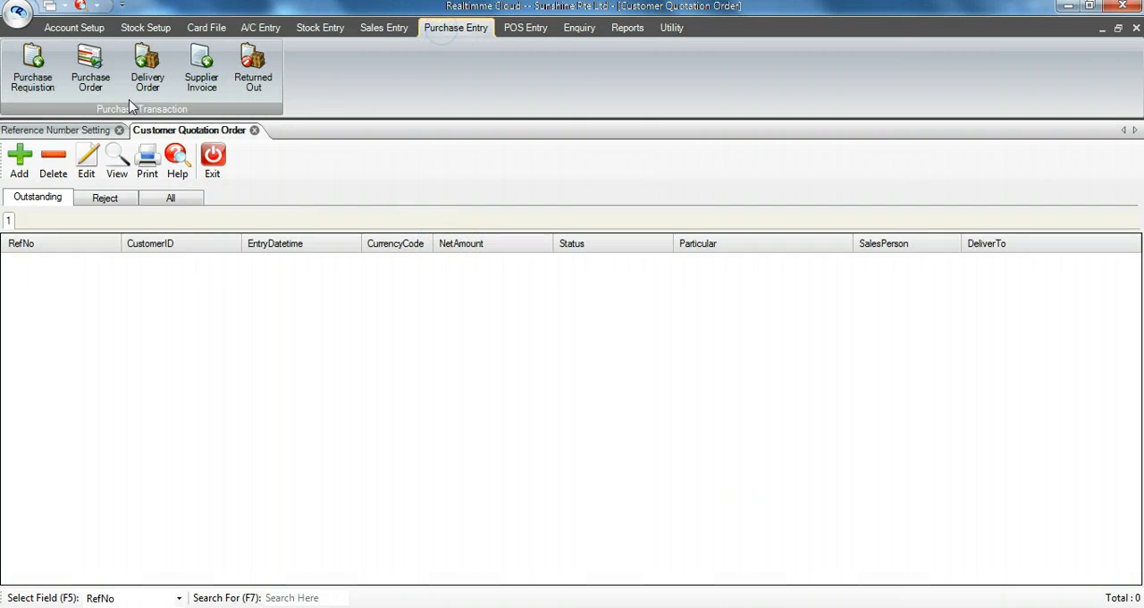
left_click(98, 83)
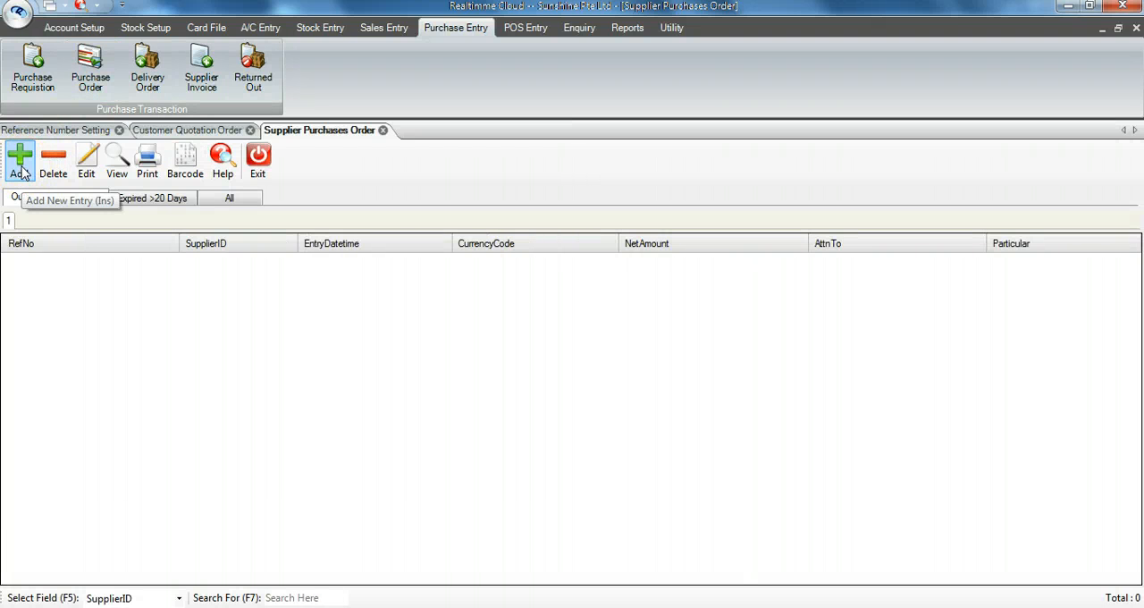
left_click(22, 173)
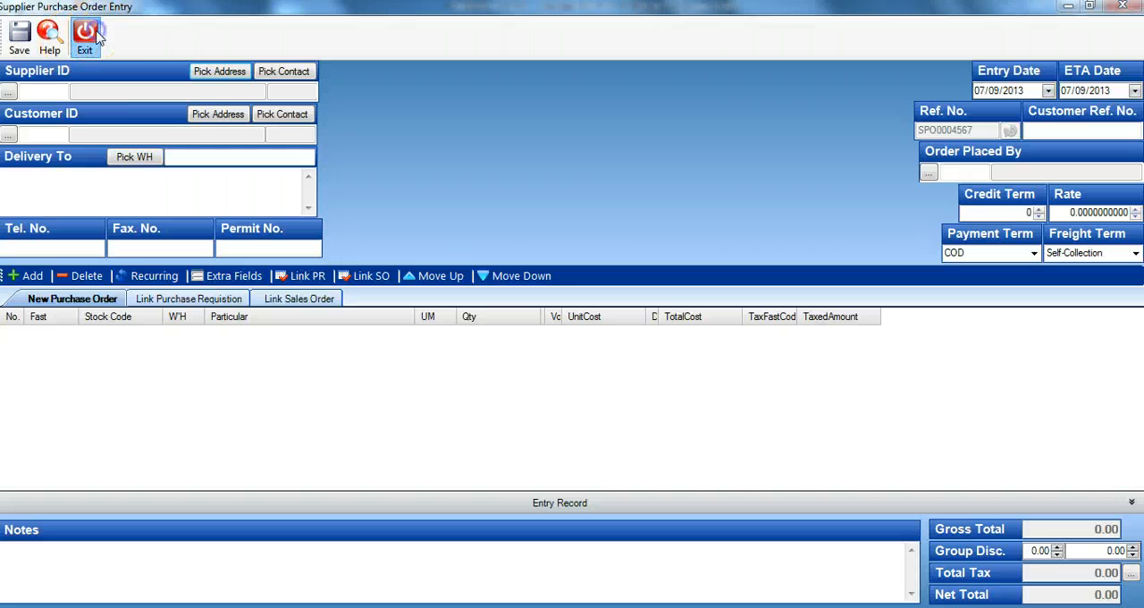
left_click(84, 26)
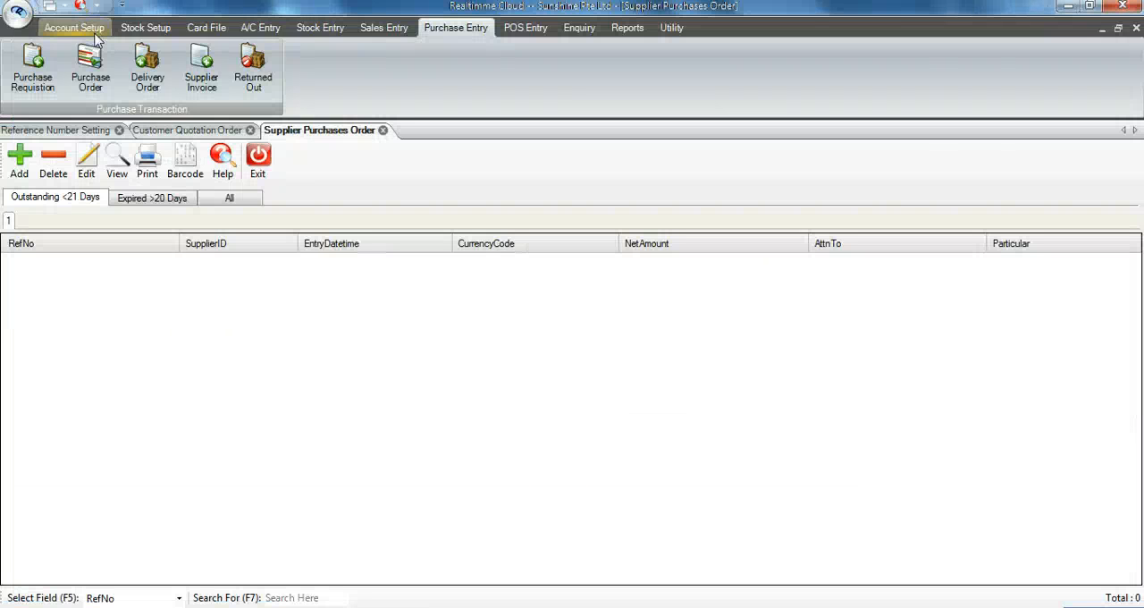
left_click(257, 161)
left_click(73, 130)
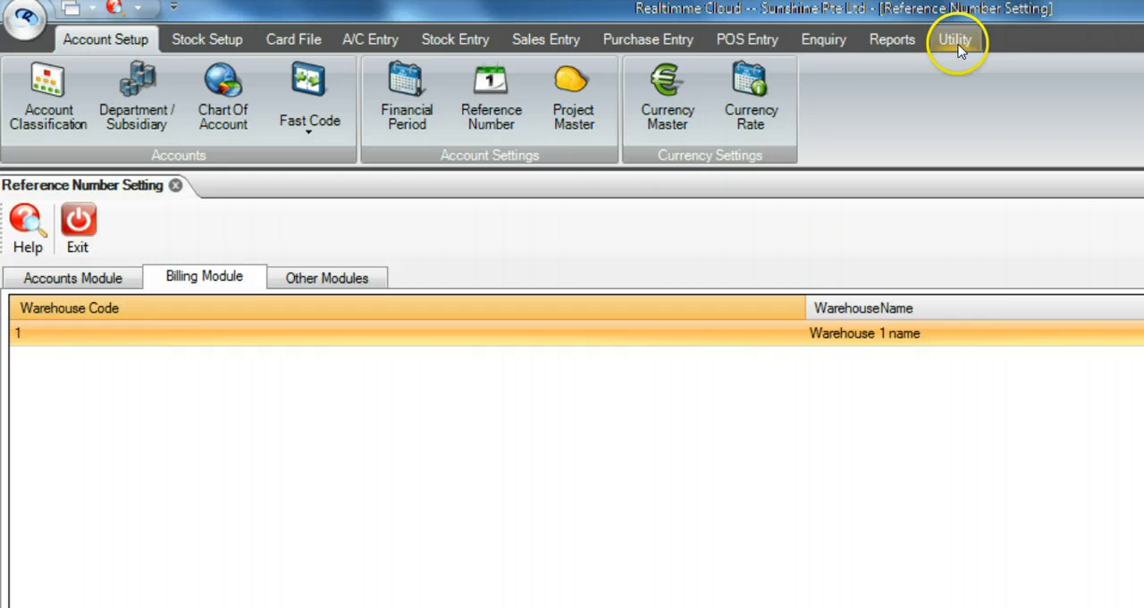
Step: Open the Level Control settings for the billing module and examine the minimum level for editing reference numbers (B09)
left_click(956, 42)
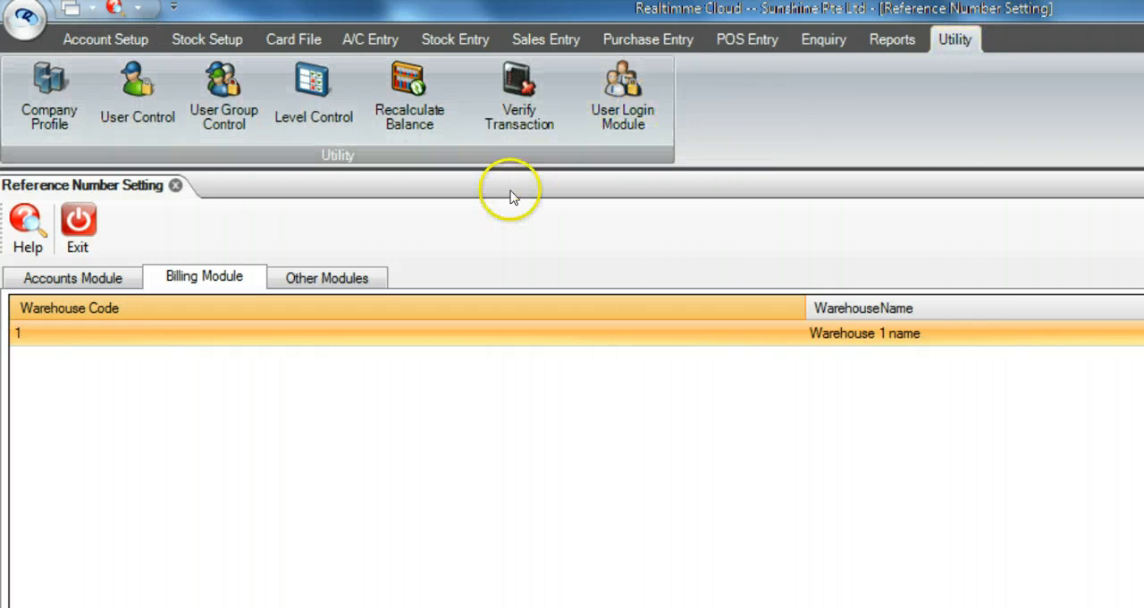
left_click(326, 120)
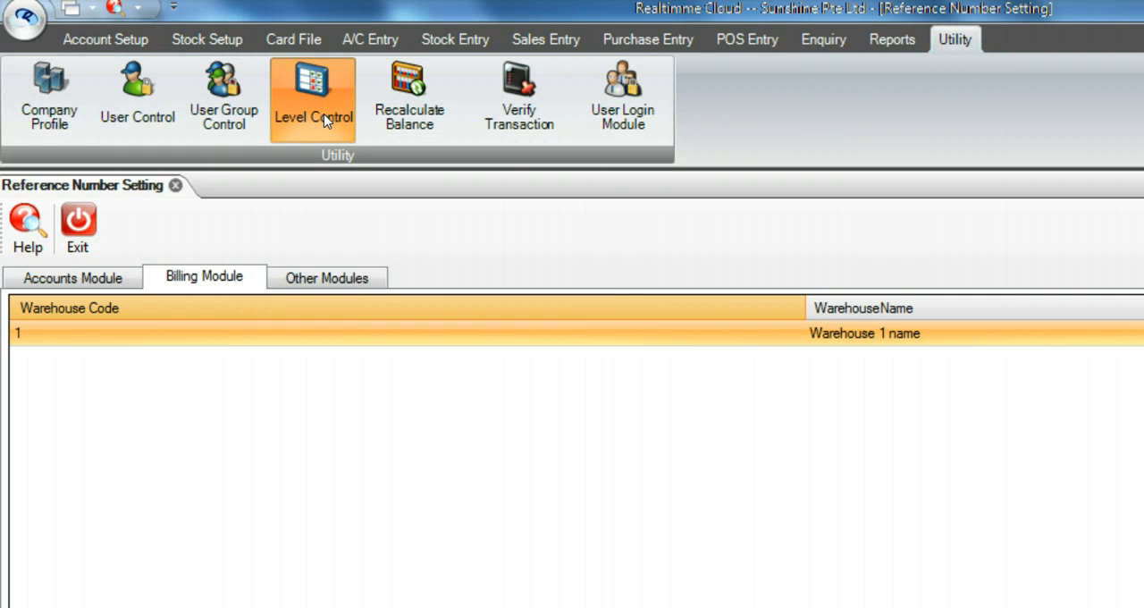
left_click(198, 275)
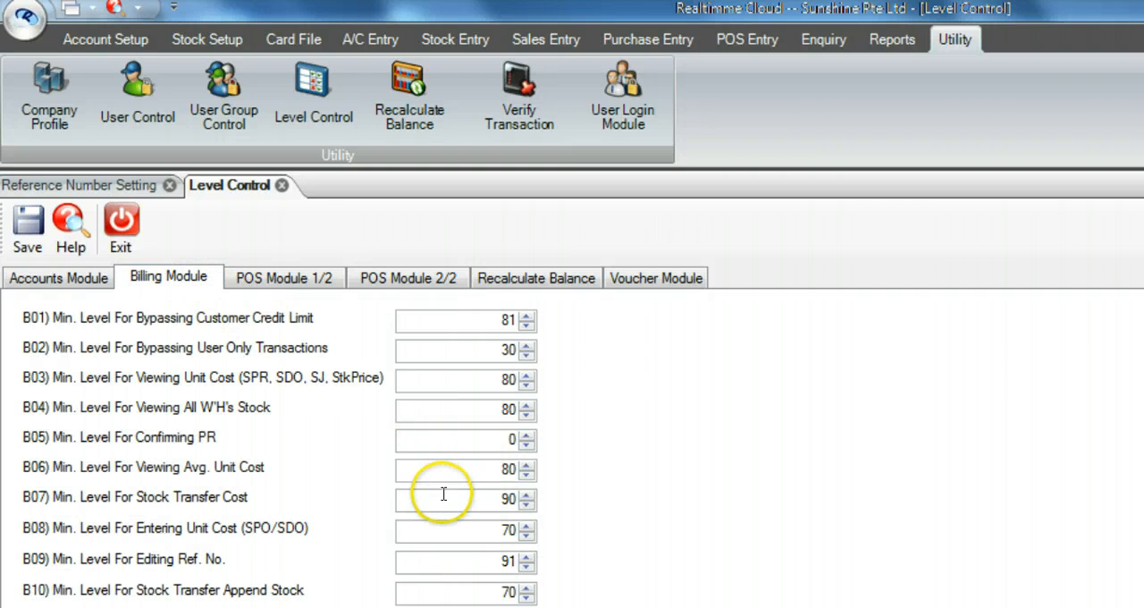
left_click_drag(497, 562, 600, 570)
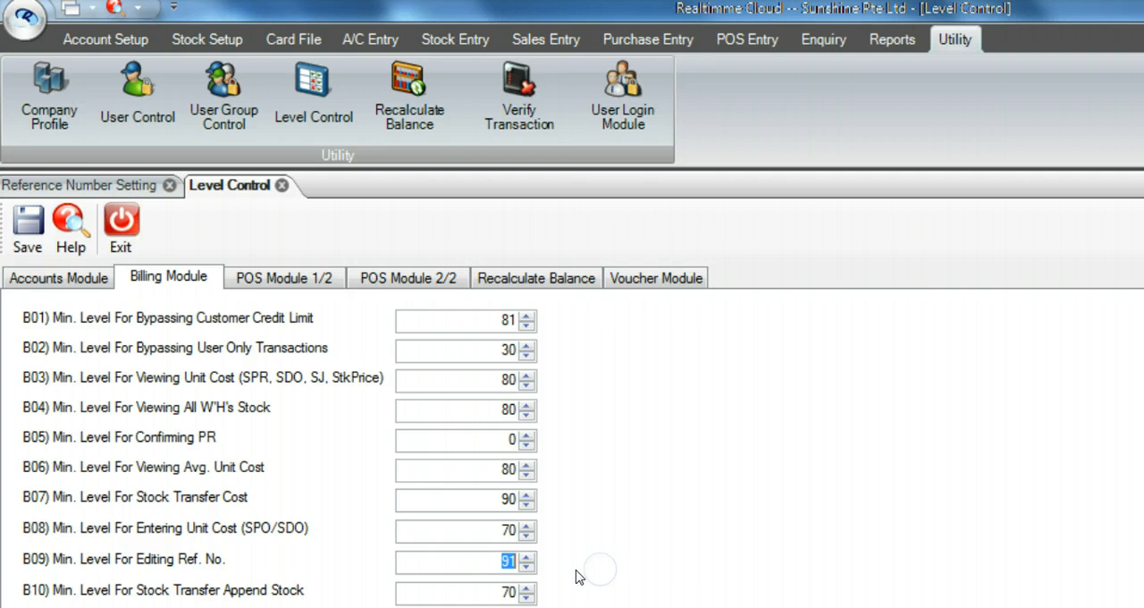
left_click(492, 566)
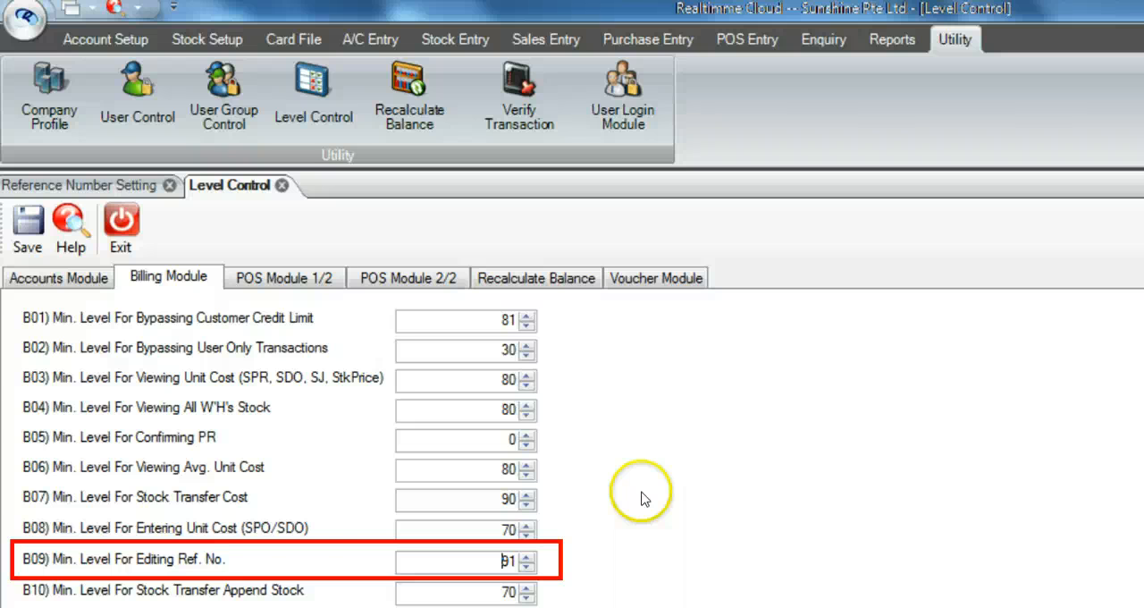
left_click_drag(502, 561, 585, 566)
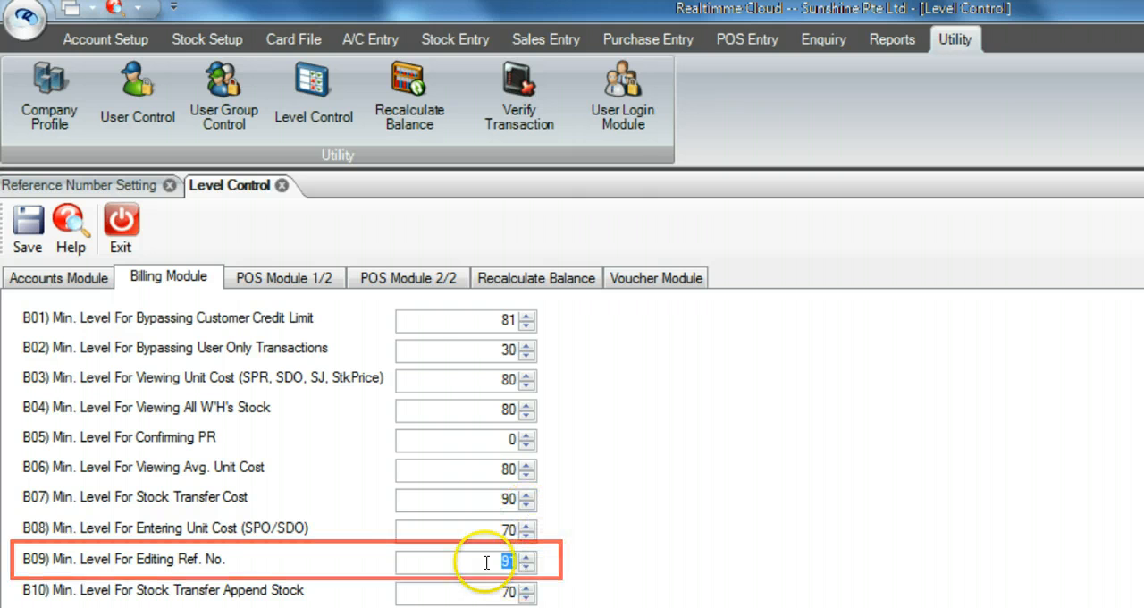
Step: Open User Group Control, widen the grplevel column and compare the levels of the user groups
left_click(215, 119)
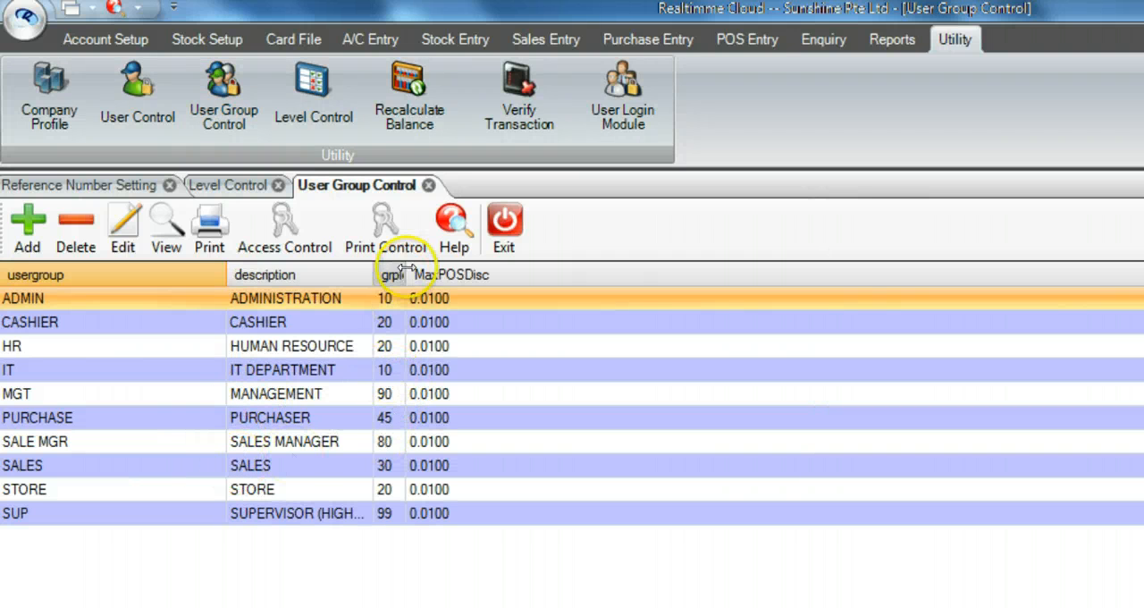
left_click_drag(404, 273, 441, 269)
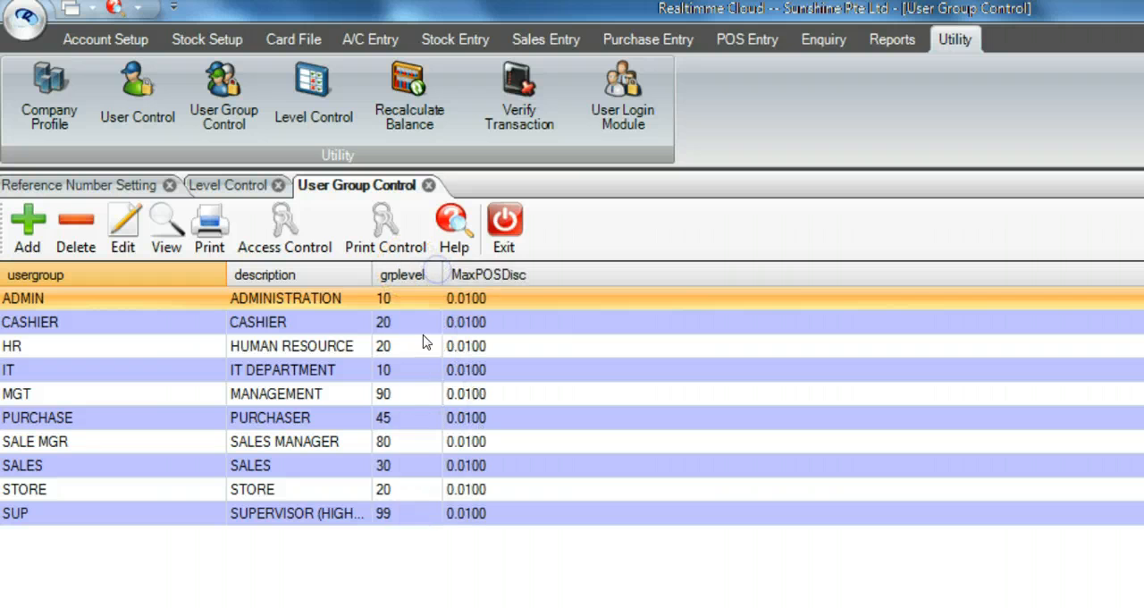
left_click(394, 465)
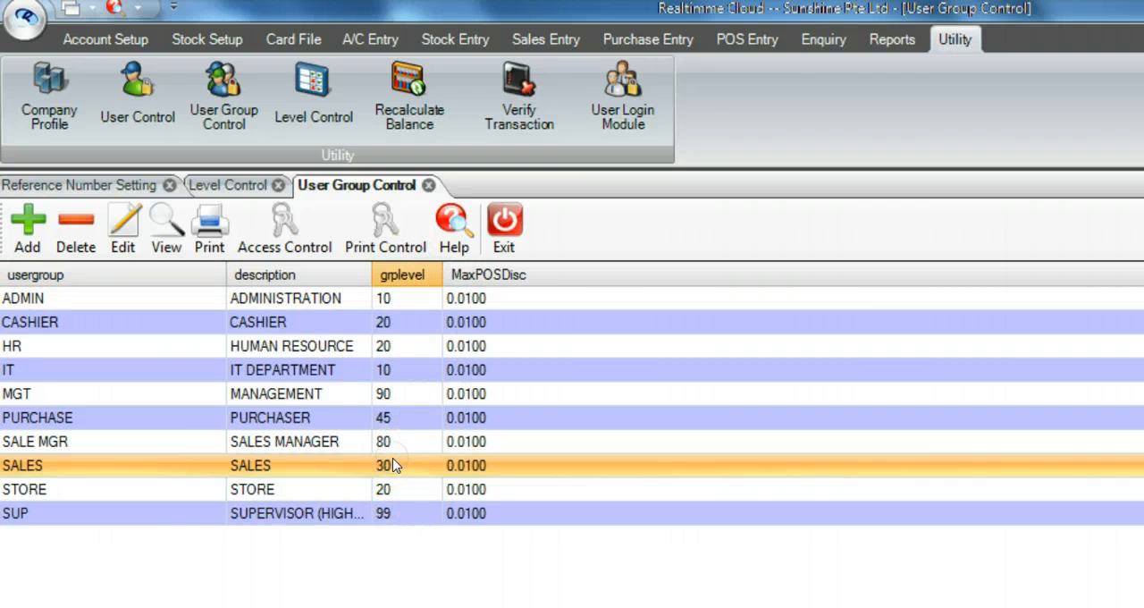
left_click(392, 442)
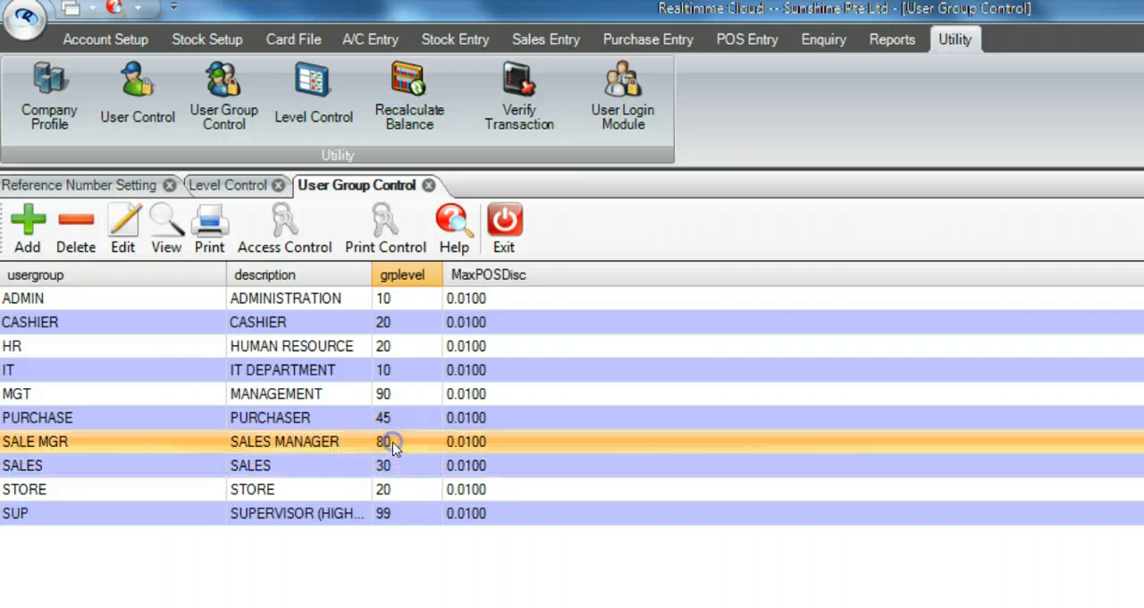
left_click(398, 424)
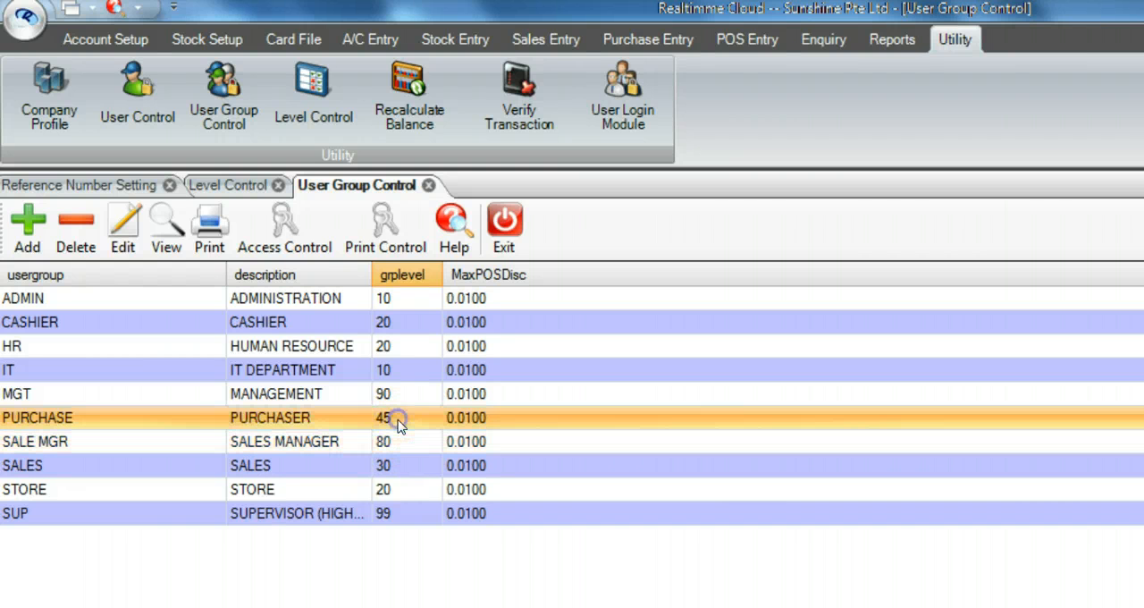
left_click(409, 369)
left_click(413, 328)
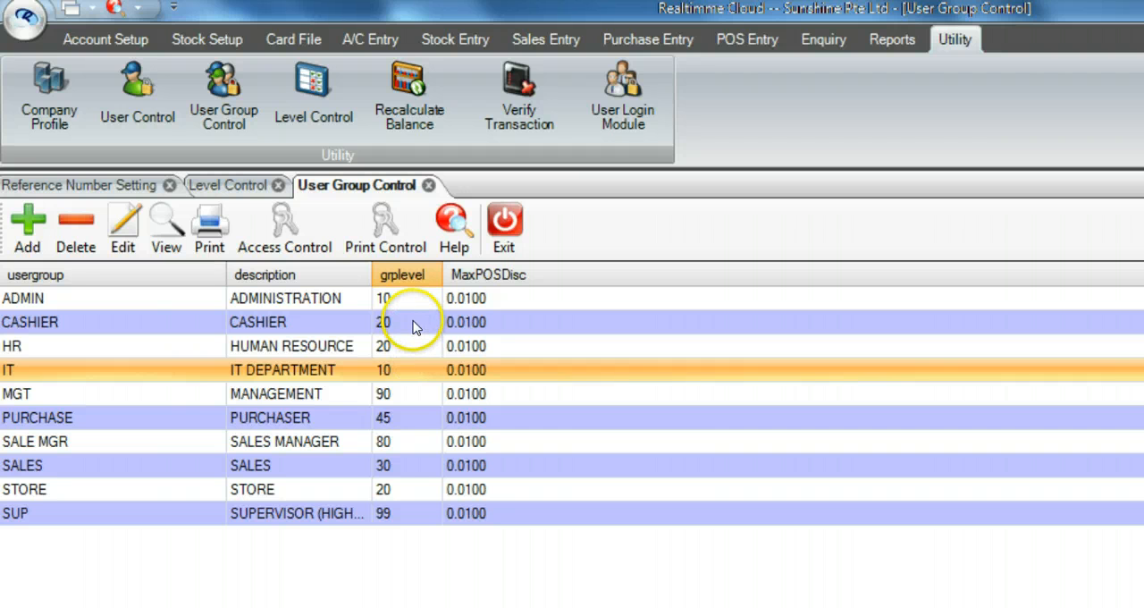
left_click(413, 348)
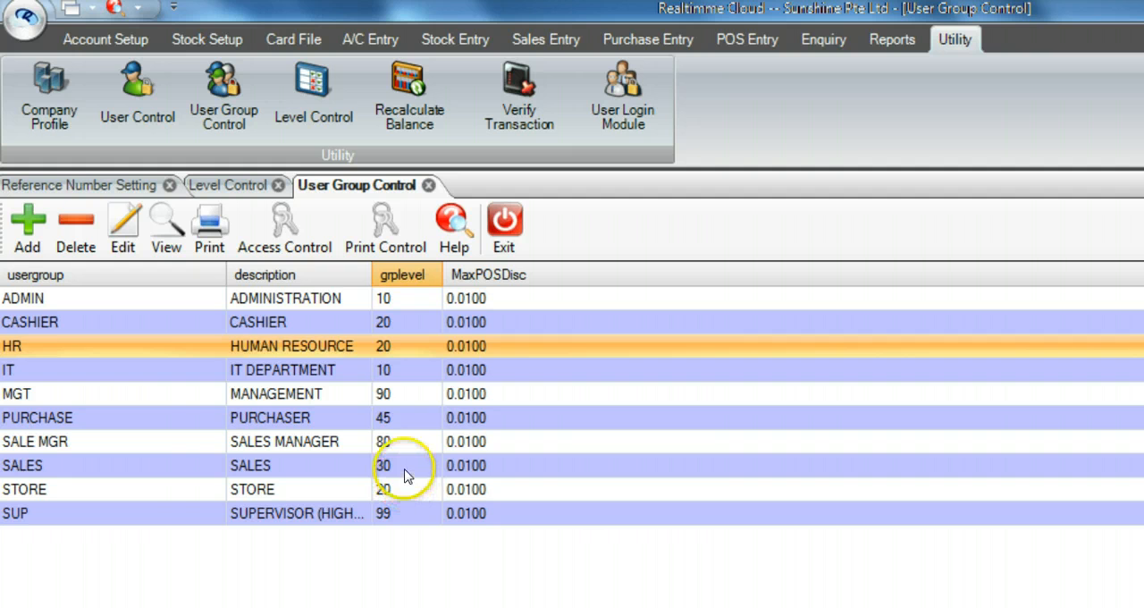
left_click(407, 394)
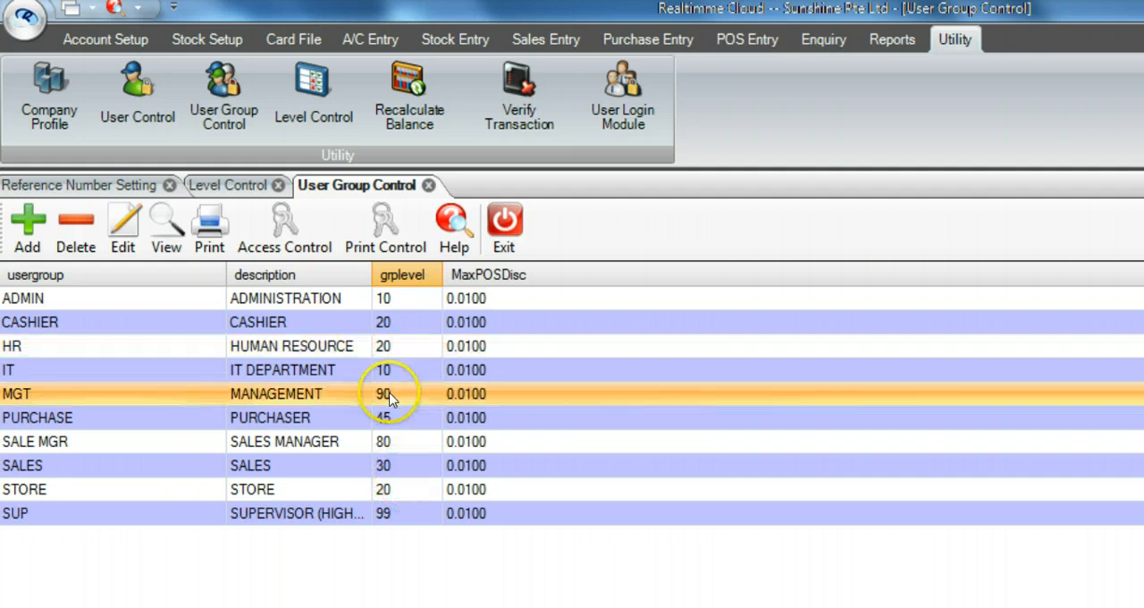
left_click(397, 519)
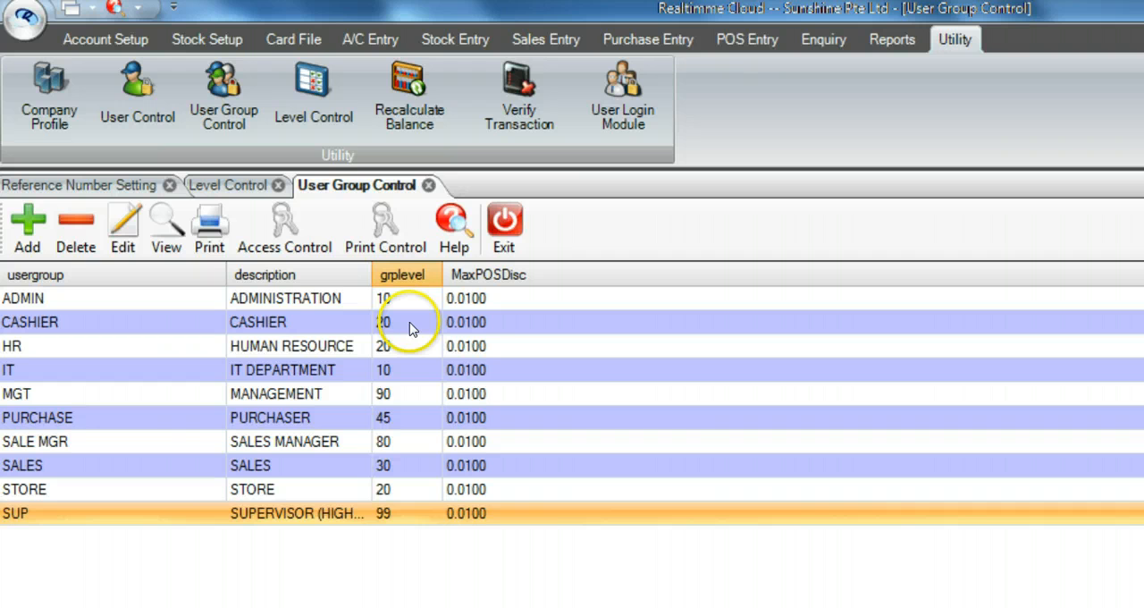
Step: Edit the MGT user group, set its level to 92 and save the entry
left_click(404, 395)
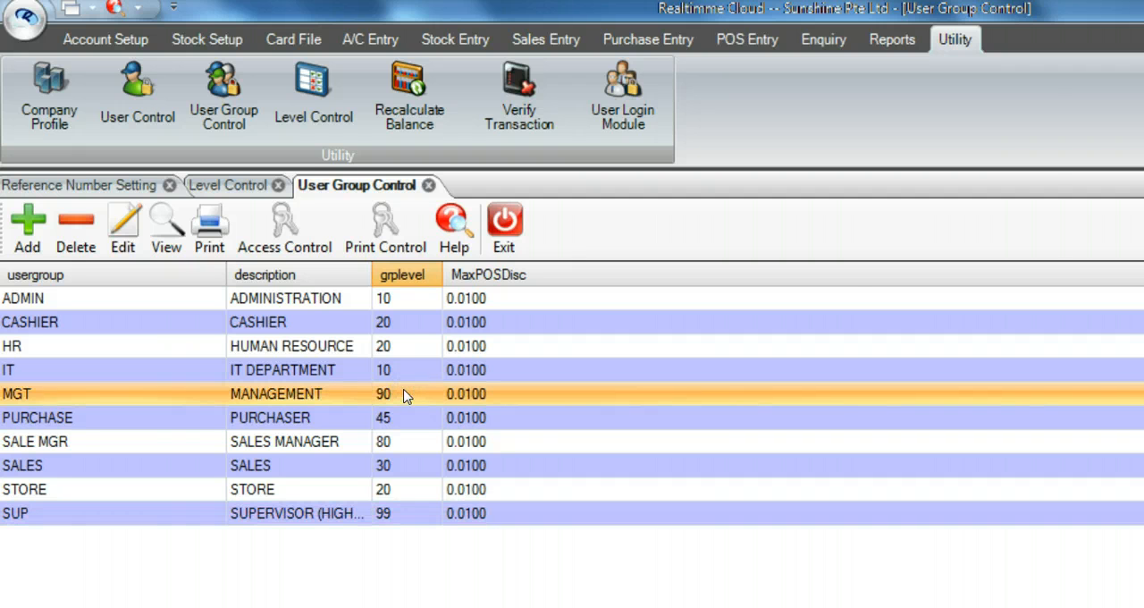
left_click(123, 234)
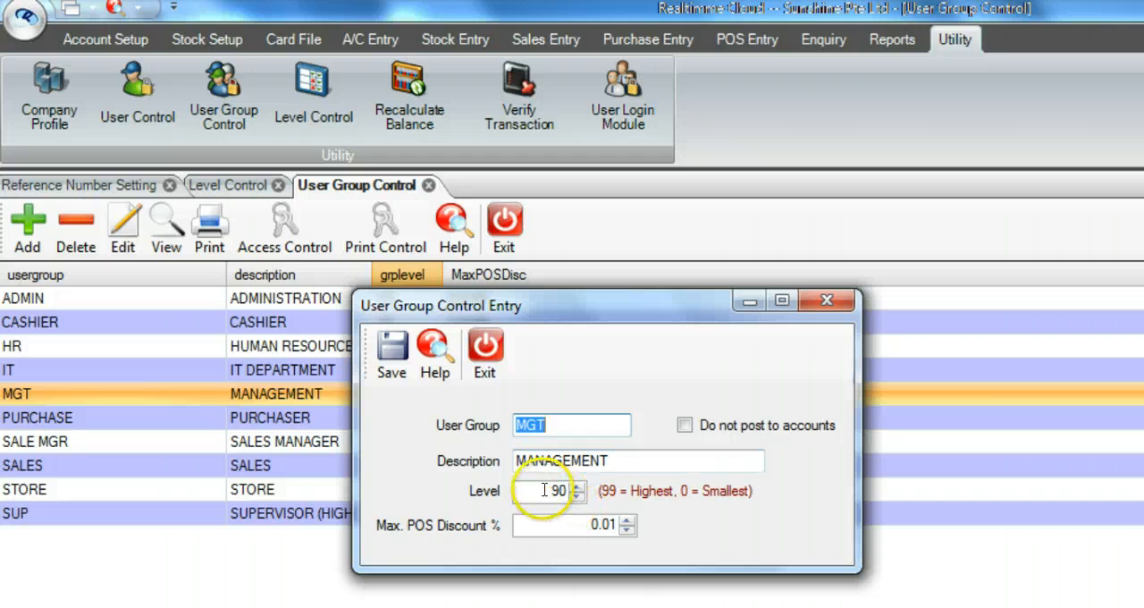
left_click(572, 489)
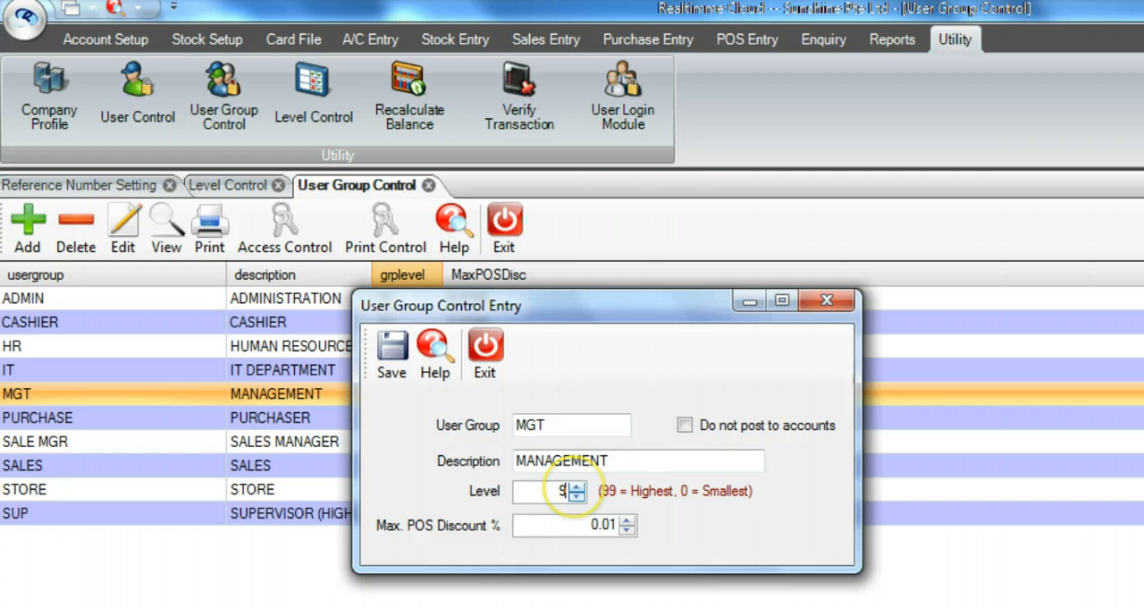
key("Tab")
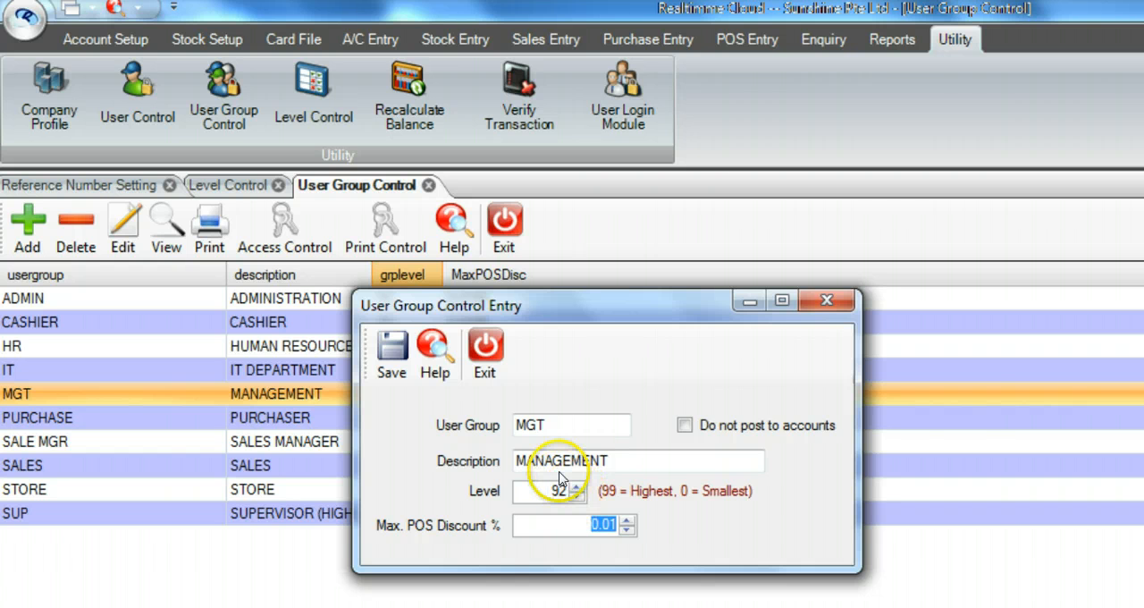
left_click(391, 356)
left_click(915, 520)
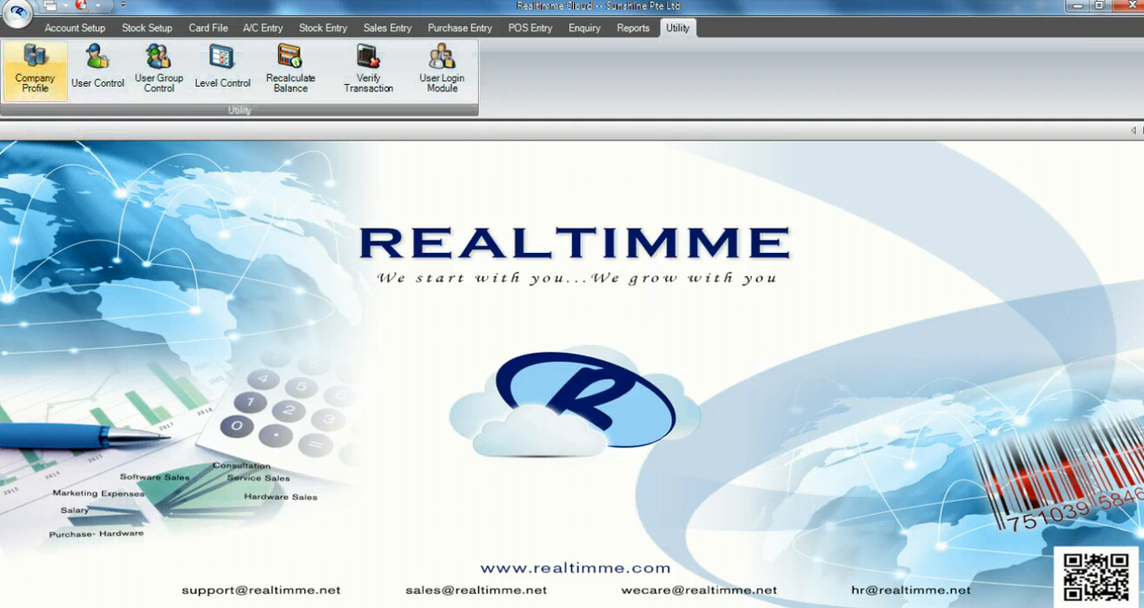
Step: Log out and log back in to Sunshine Pte Ltd with the user ID and account password
left_click(15, 16)
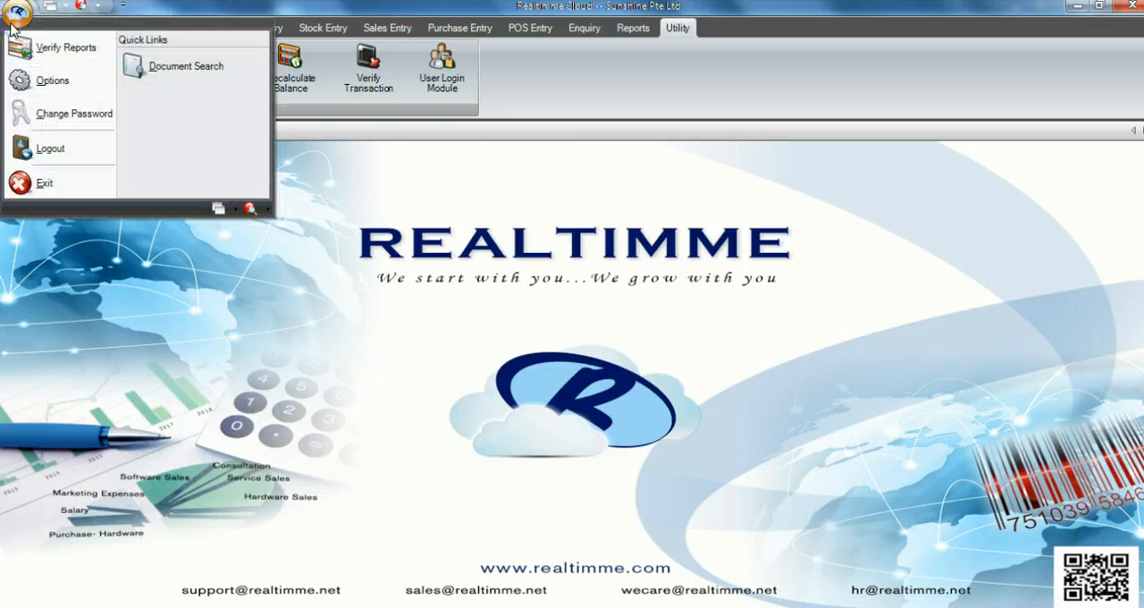
left_click(46, 148)
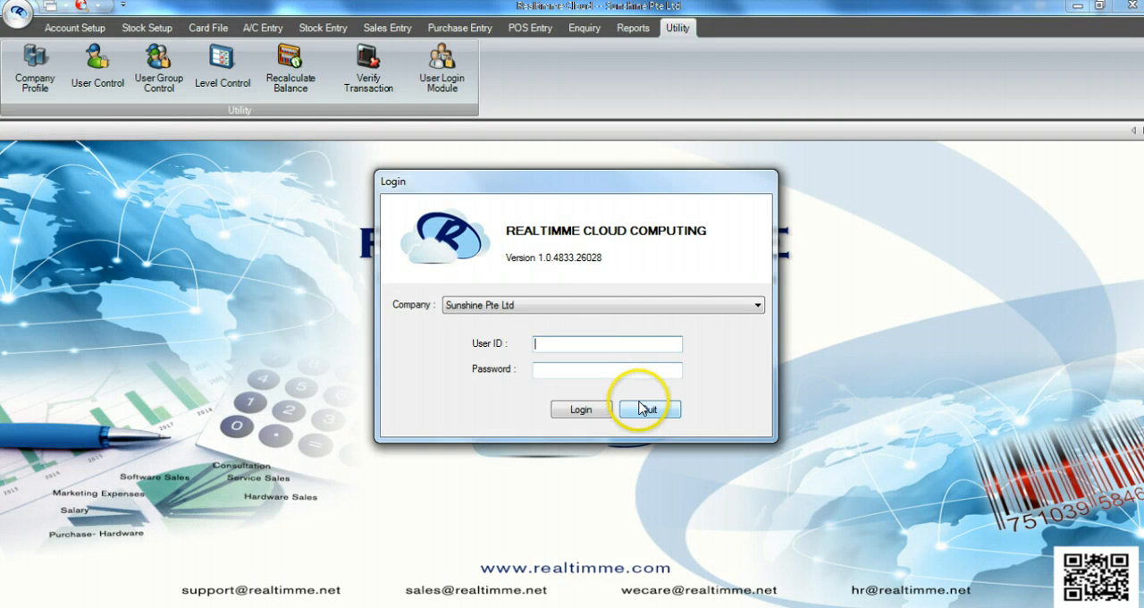
left_click(559, 370)
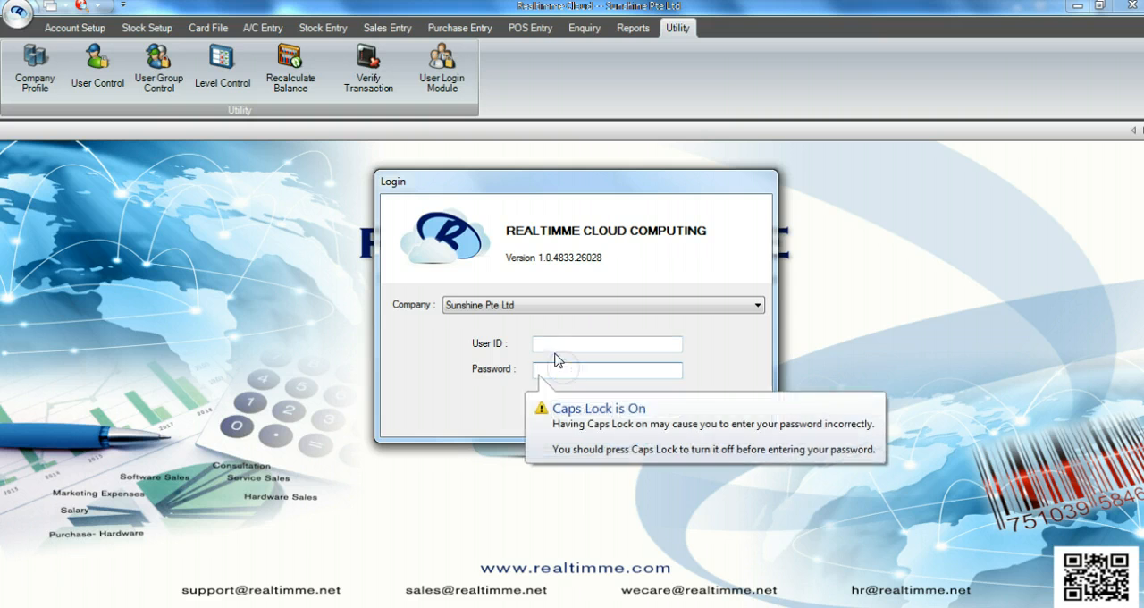
left_click(551, 345)
type("CC")
left_click(563, 370)
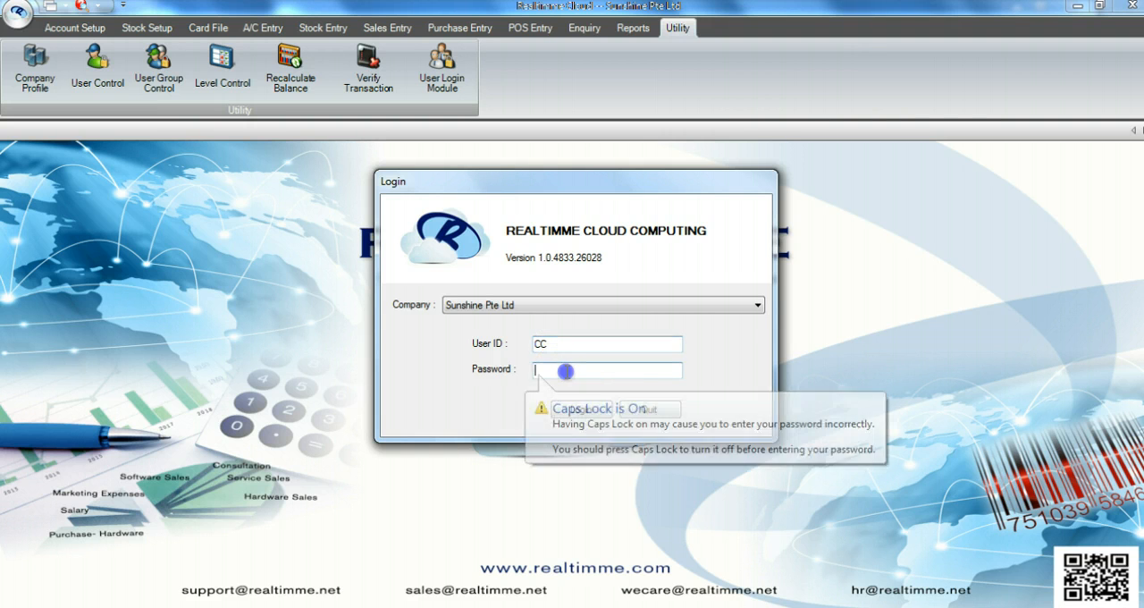
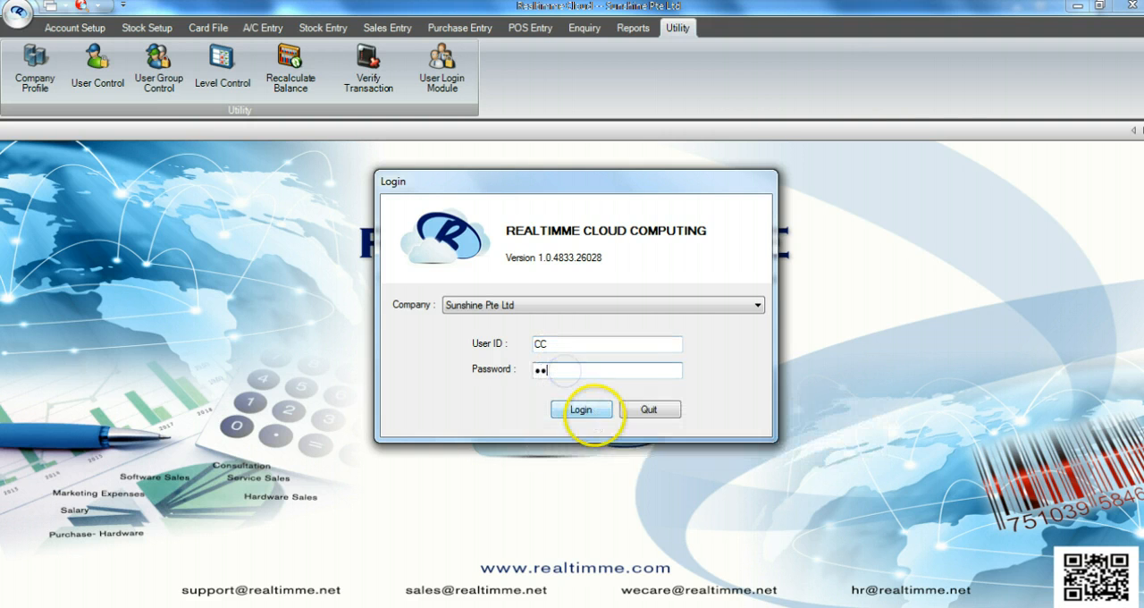
left_click(595, 411)
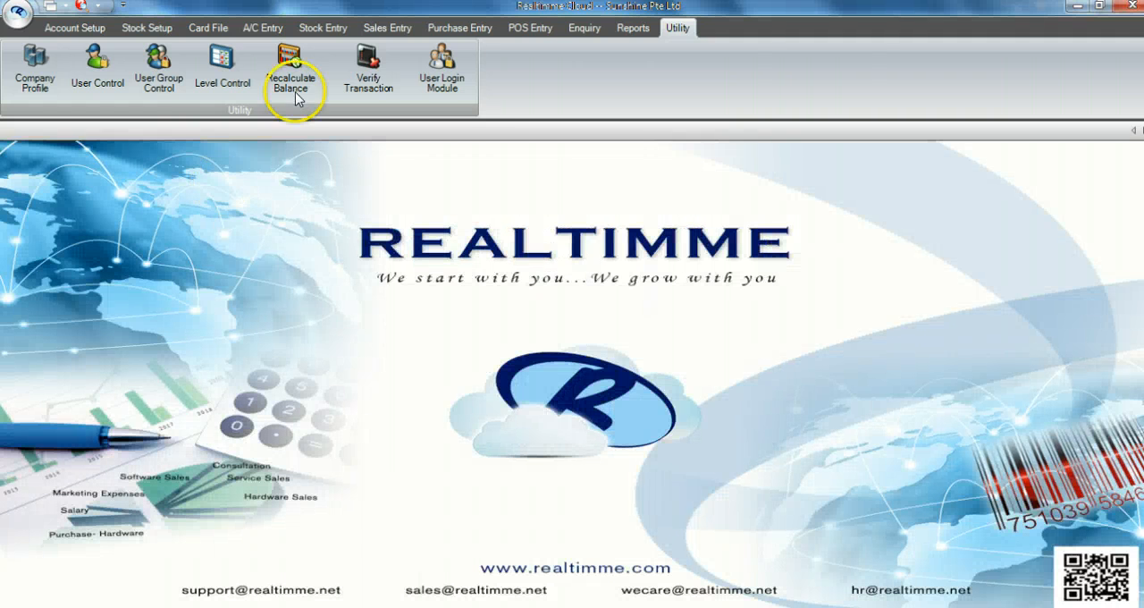
Step: Start a new customer quotation, check whether its reference number can be edited, and exit without saving
left_click(386, 28)
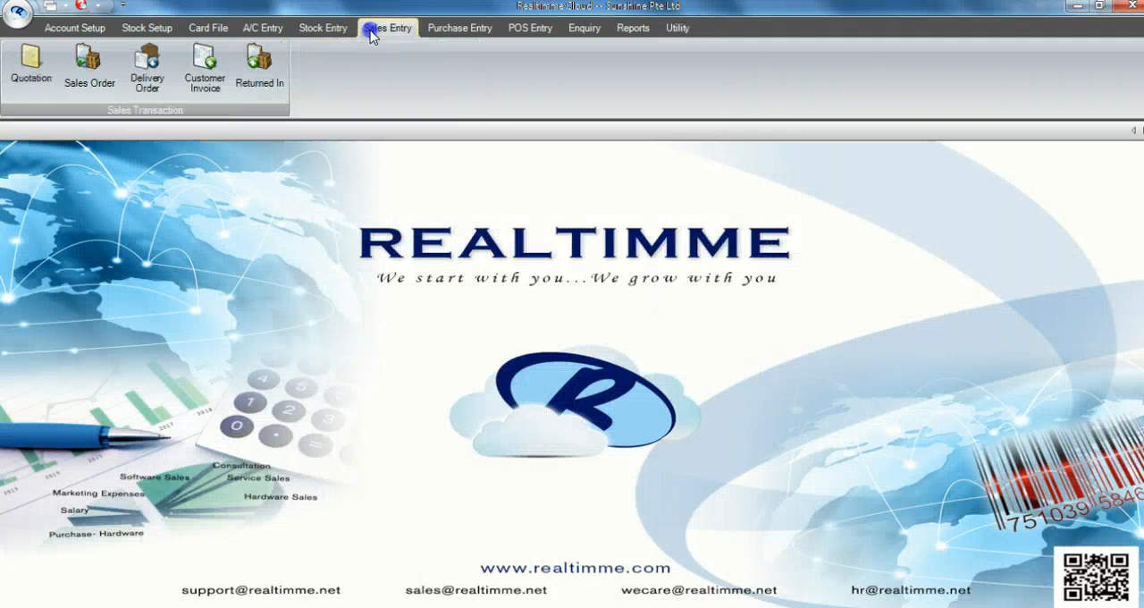
left_click(27, 74)
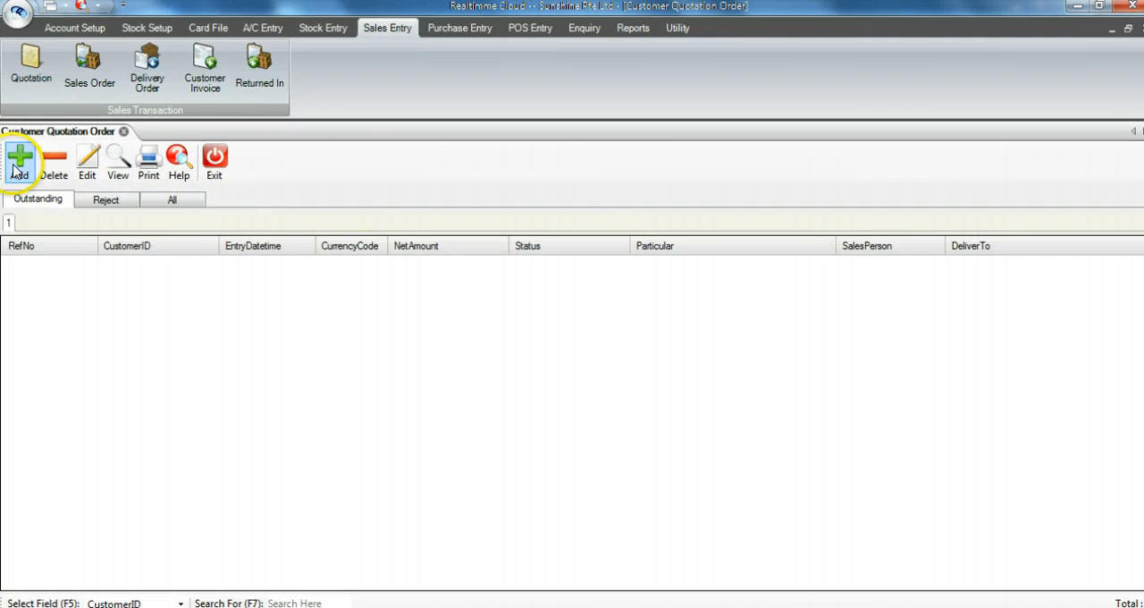
left_click(18, 165)
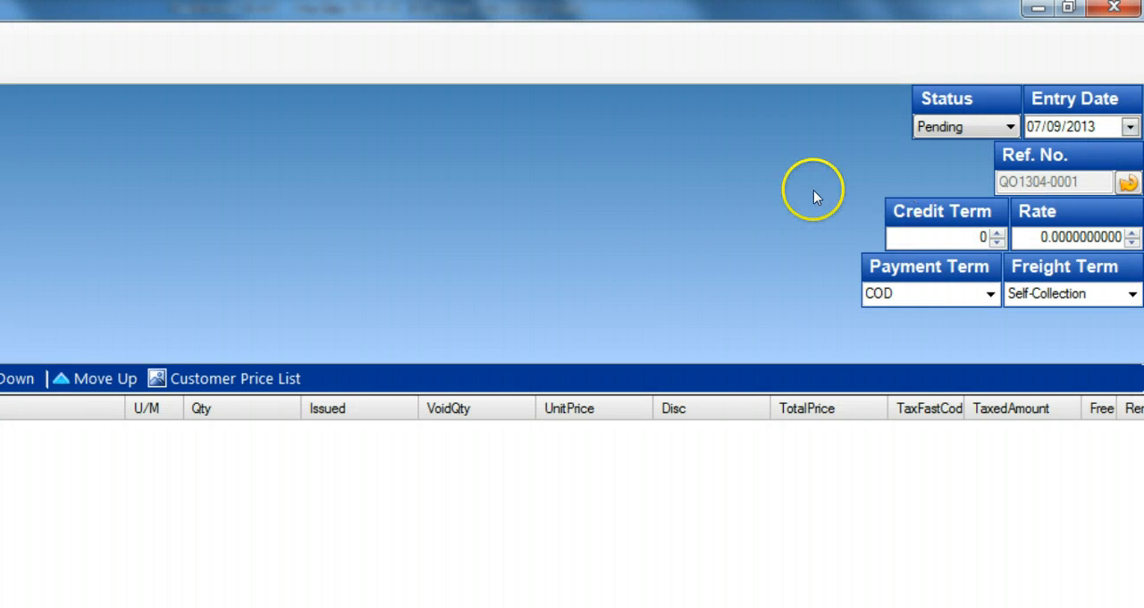
left_click(1037, 187)
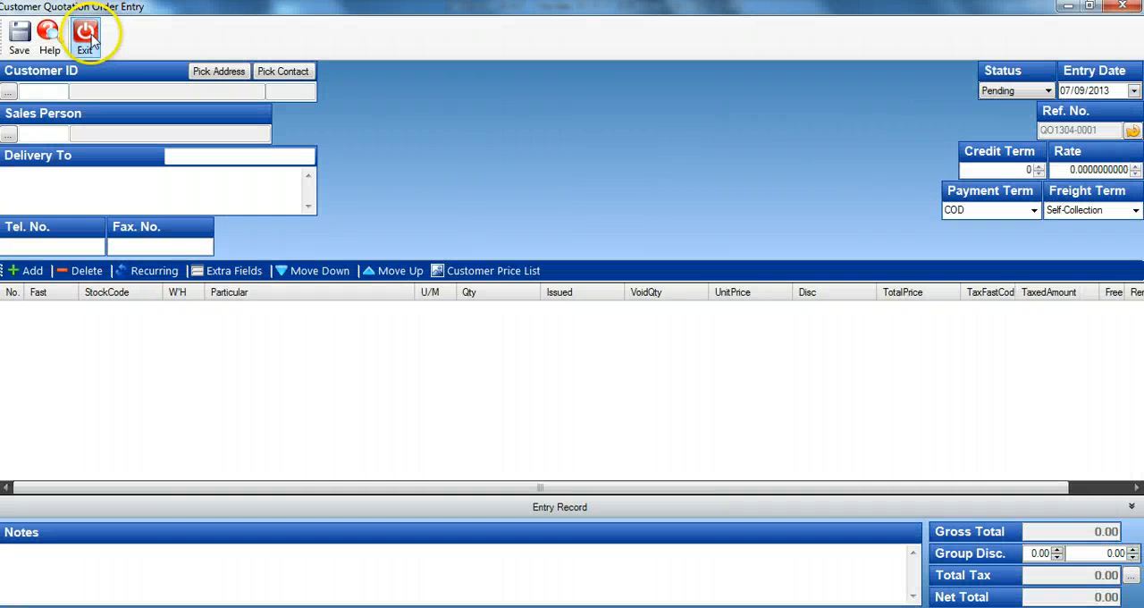
left_click(90, 38)
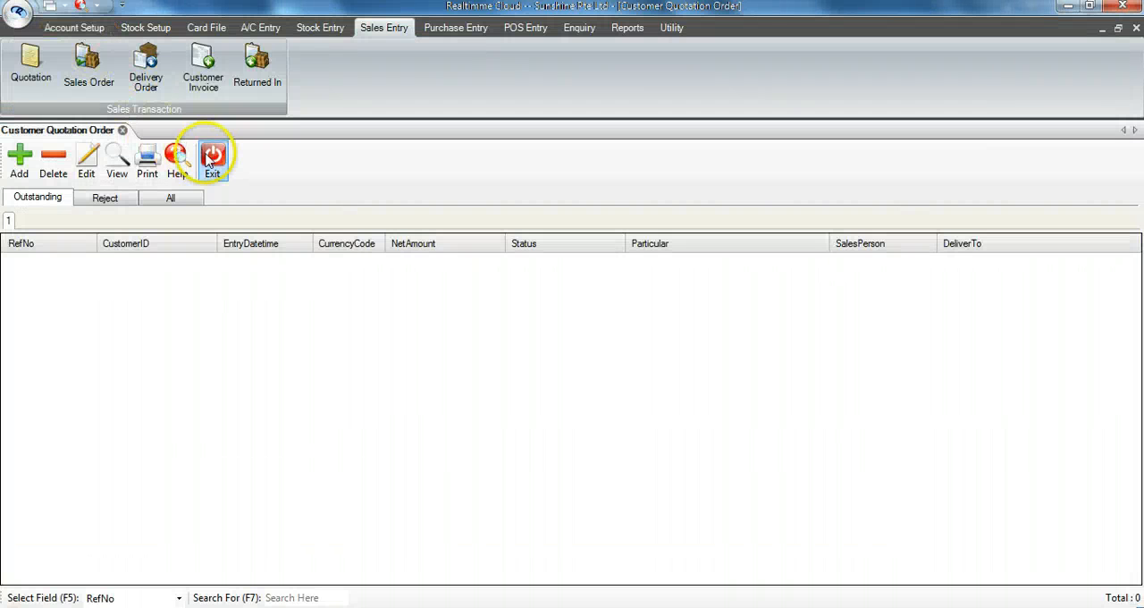
Step: Check the reference number fields of a new customer delivery order and a new customer invoice without saving either entry
left_click(146, 80)
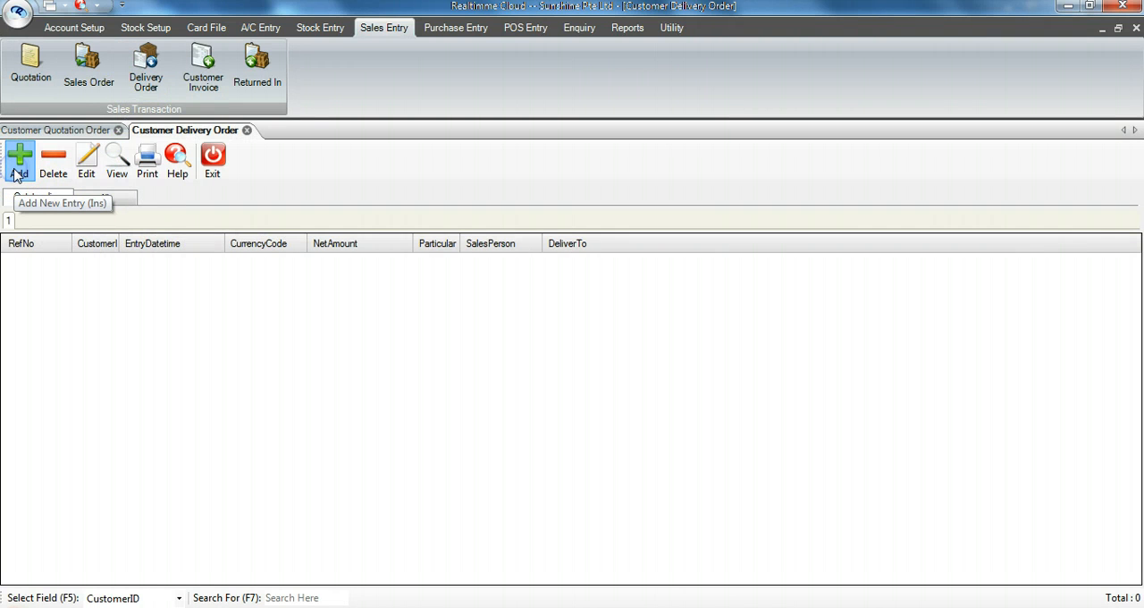
left_click(16, 170)
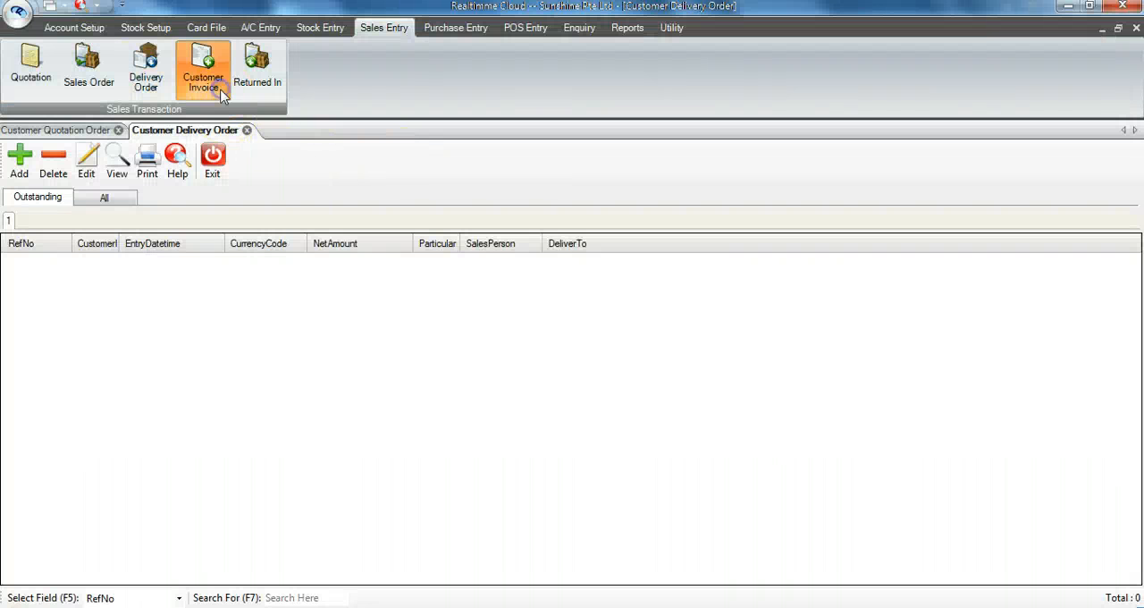
left_click(221, 94)
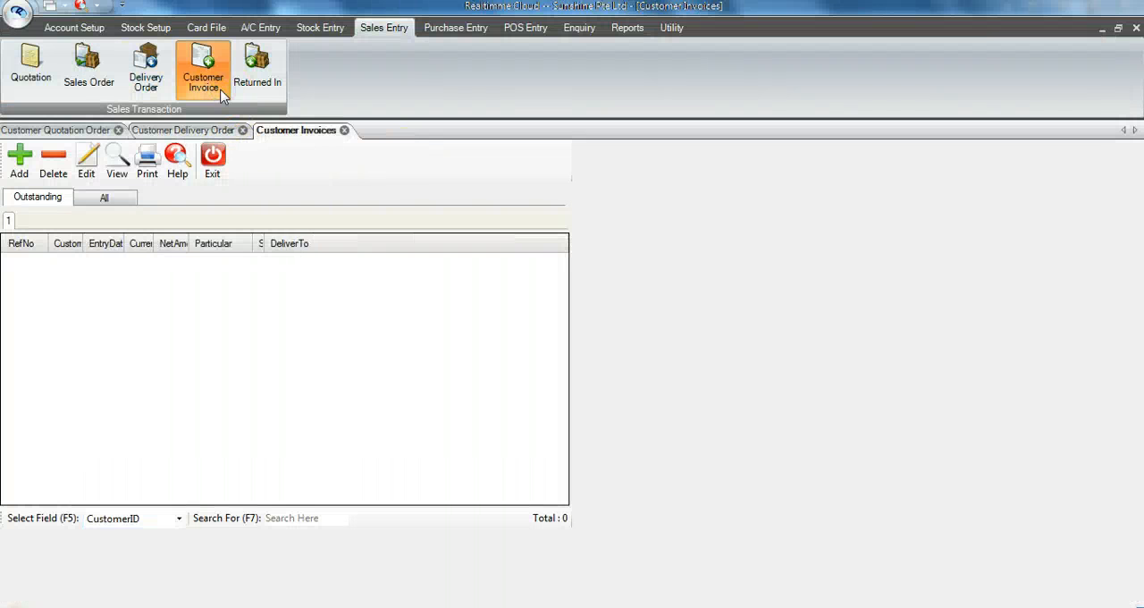
left_click(25, 168)
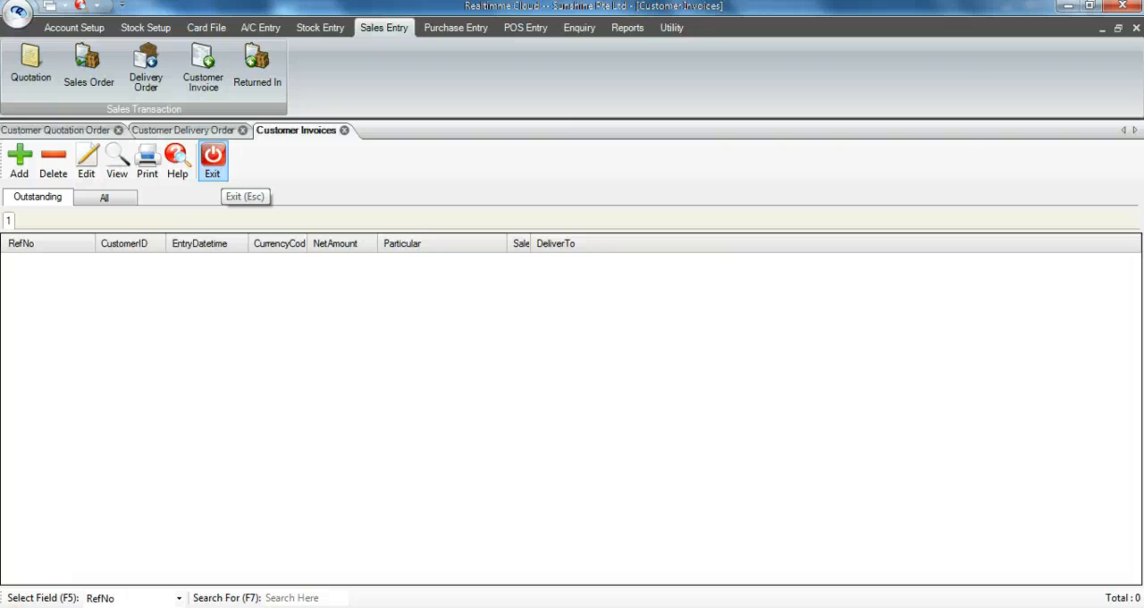
Step: Try to delete customer invoice LB12/00053 under the current login, and close the customer invoices list
left_click(222, 168)
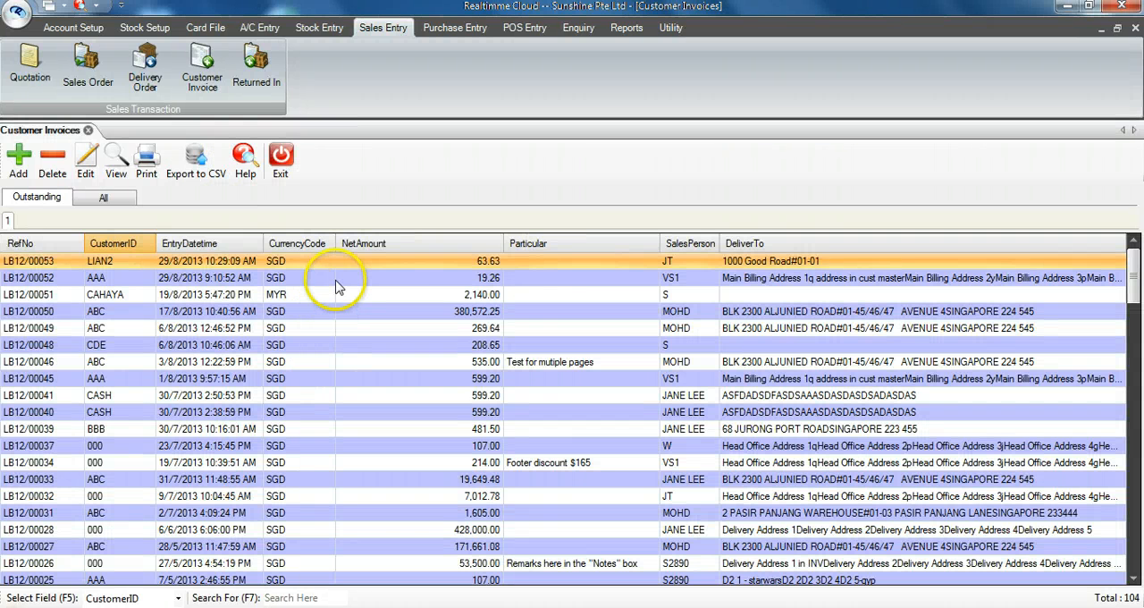
left_click(333, 261)
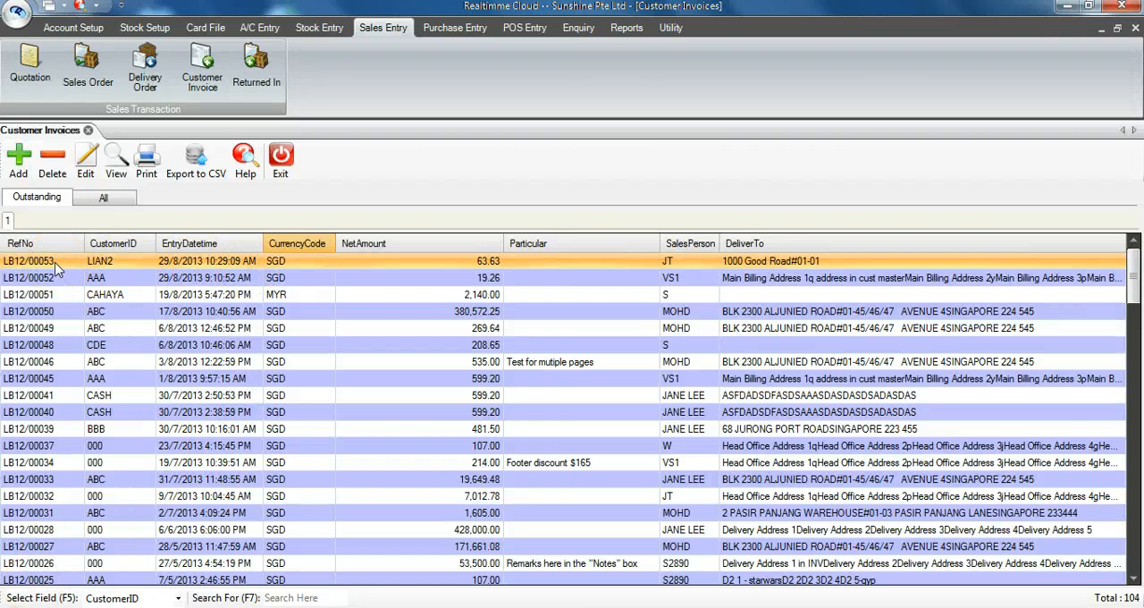
left_click(53, 159)
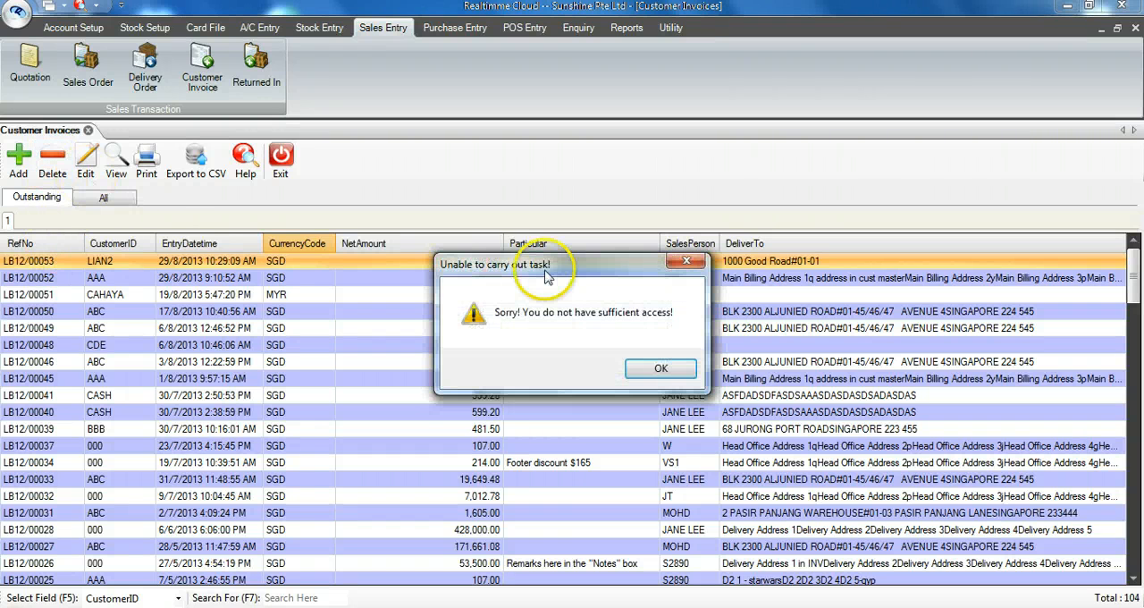
left_click(660, 369)
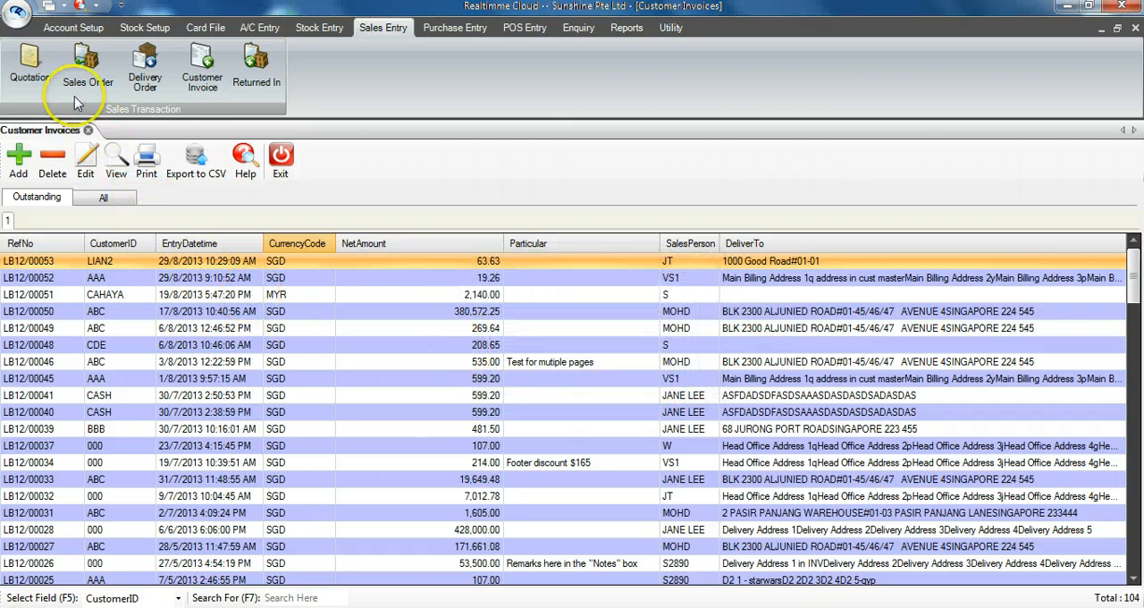
left_click(89, 131)
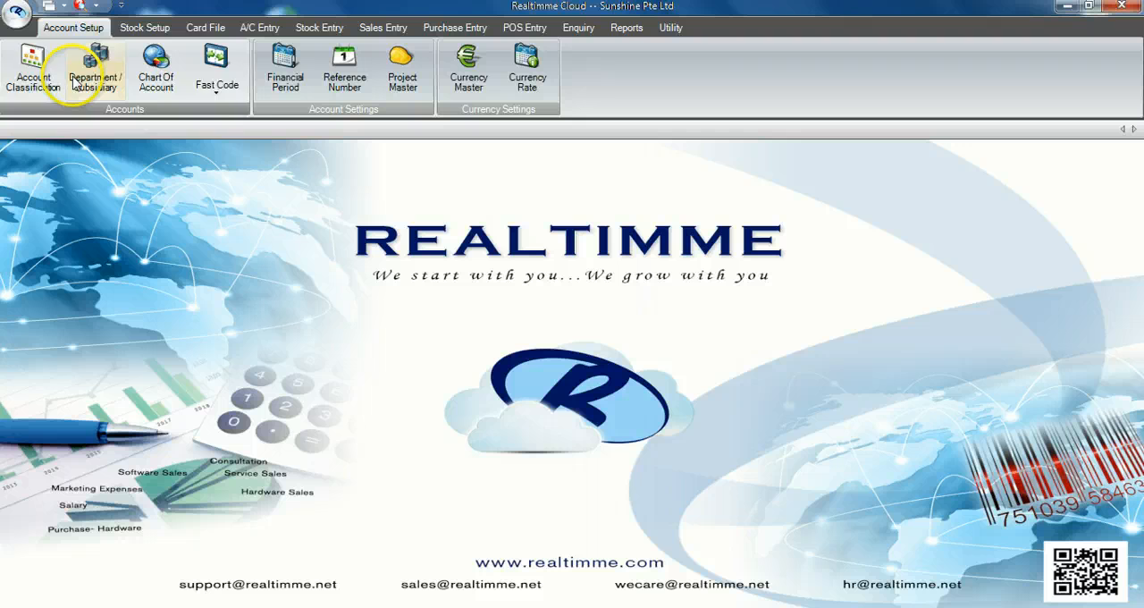
Step: Log out and log in to Sunshine Pte Ltd under a different user ID with its account password
left_click(18, 15)
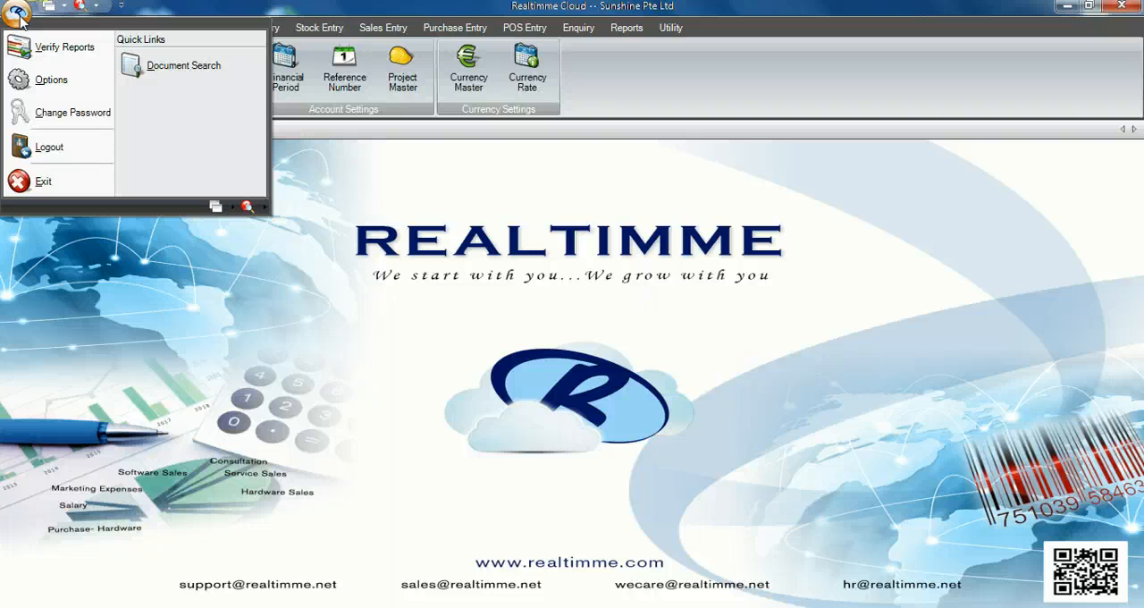
left_click(45, 146)
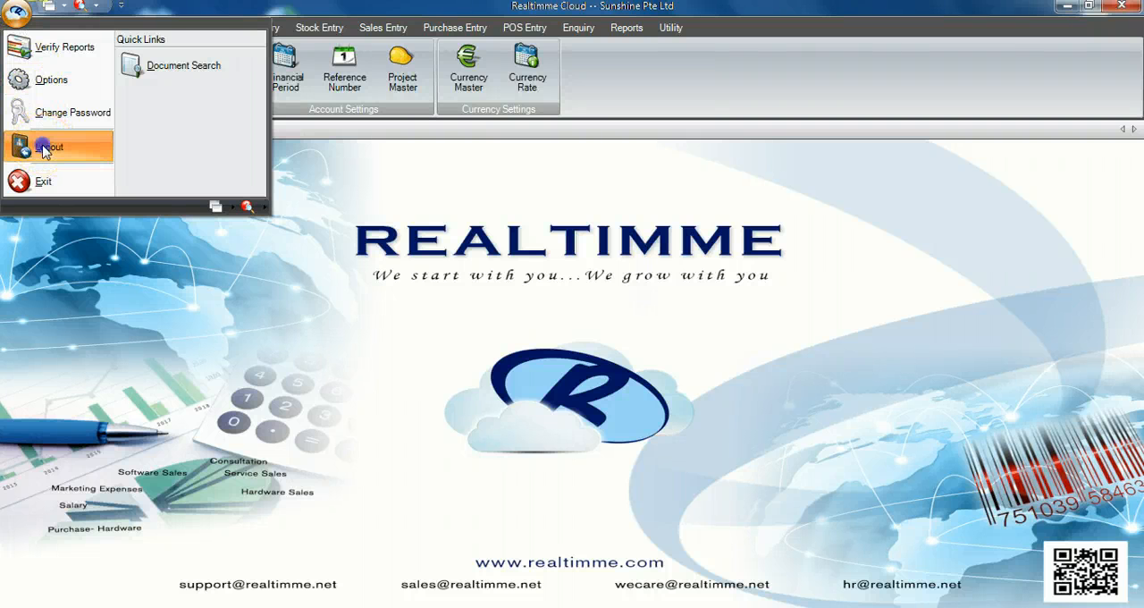
left_click(568, 343)
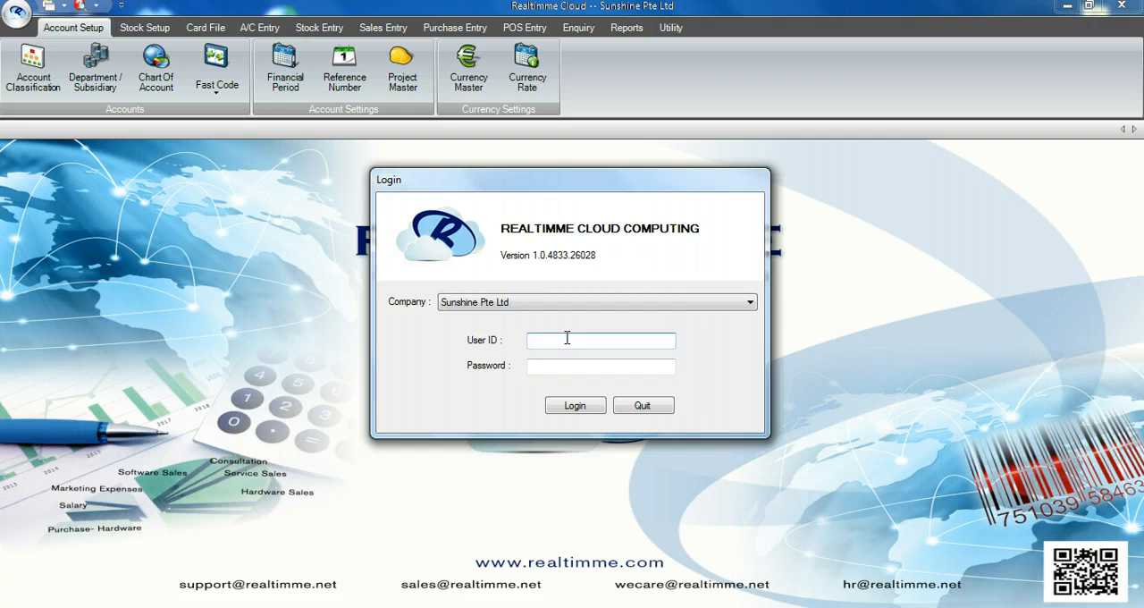
left_click(567, 341)
type("pp")
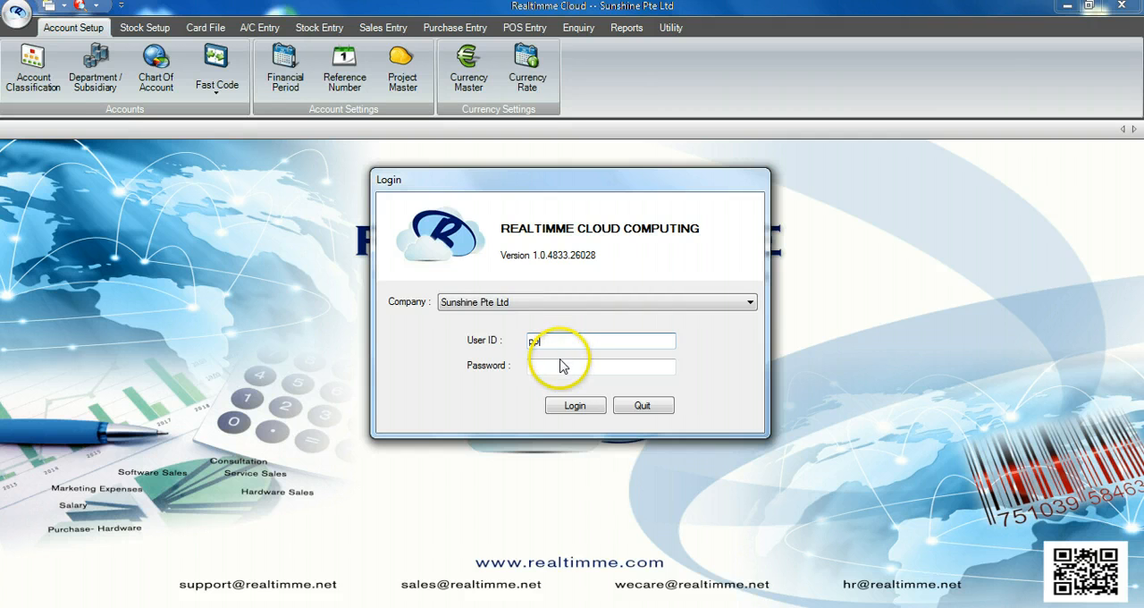
left_click(555, 366)
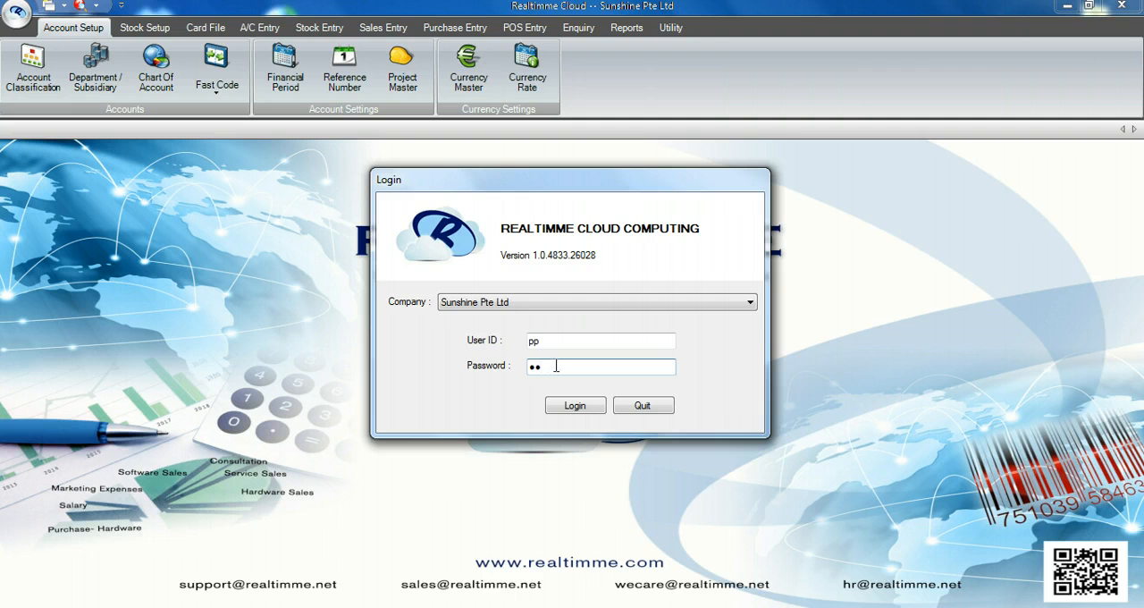
type("••••••")
left_click(563, 407)
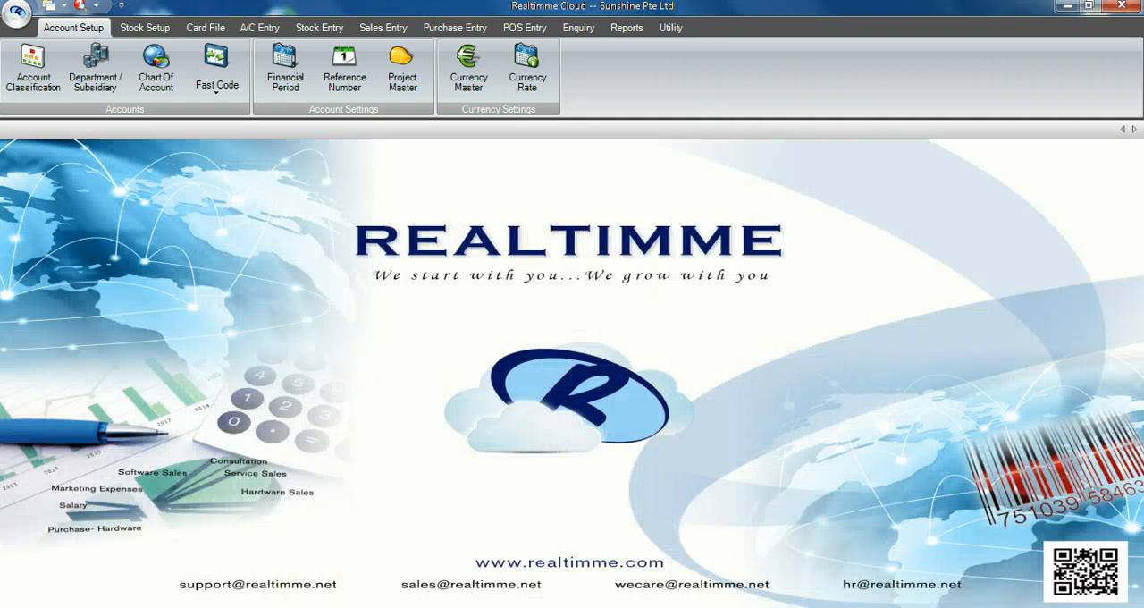
Step: Delete customer invoice LB12/00053 from the outstanding customer invoices and confirm the deletion
left_click(384, 27)
left_click(208, 79)
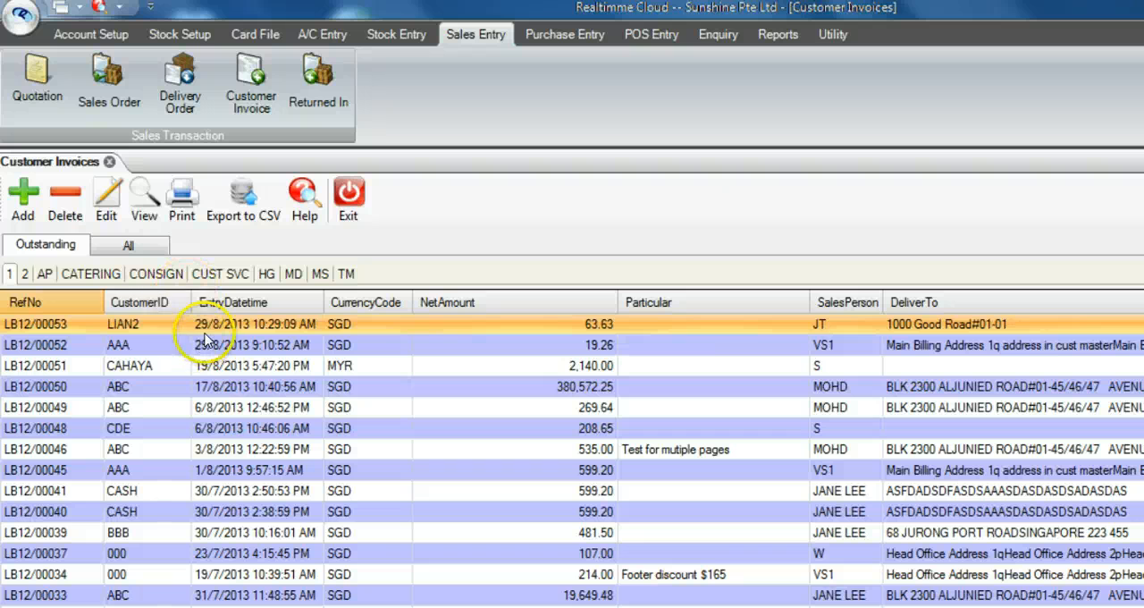
left_click(208, 329)
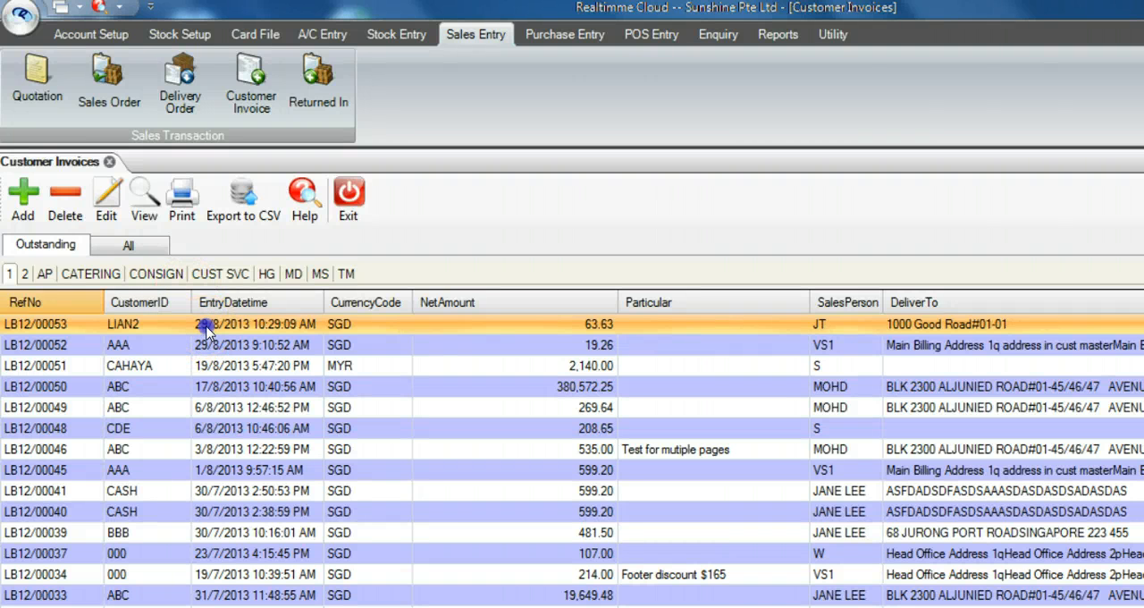
left_click(65, 214)
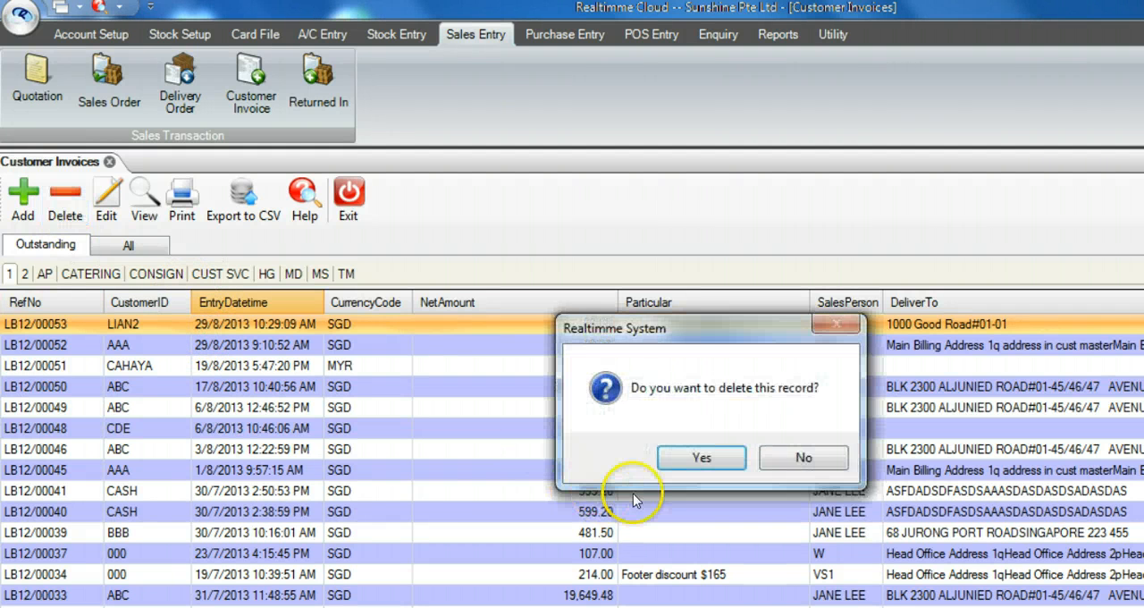
left_click(679, 463)
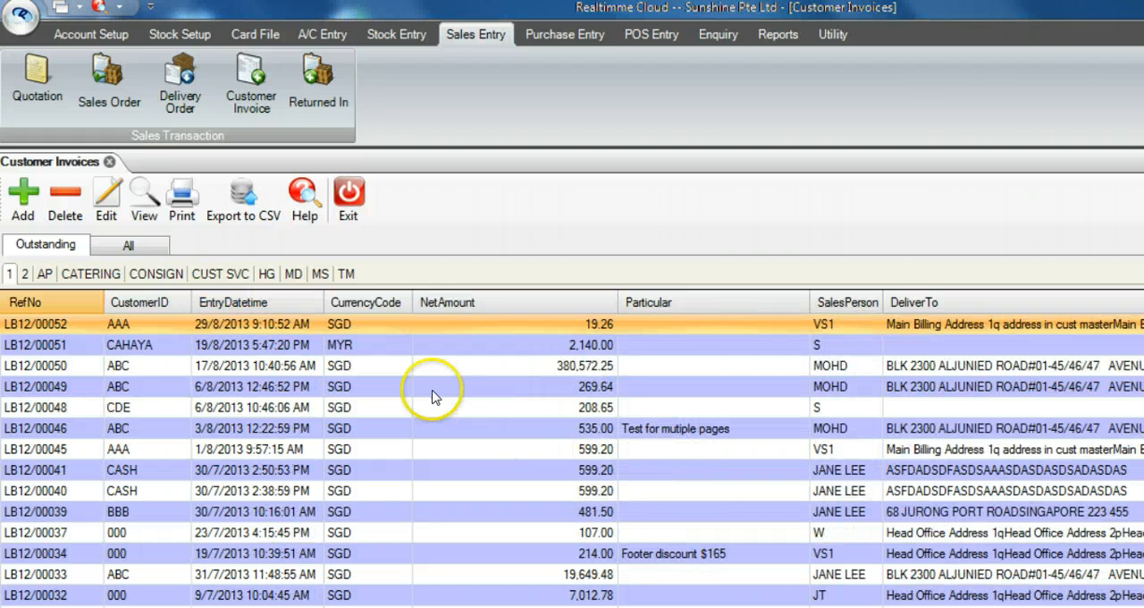
Step: Set the customer invoice reference number of warehouse 1 to LB12/00053 in the billing reference settings and save it
left_click(93, 34)
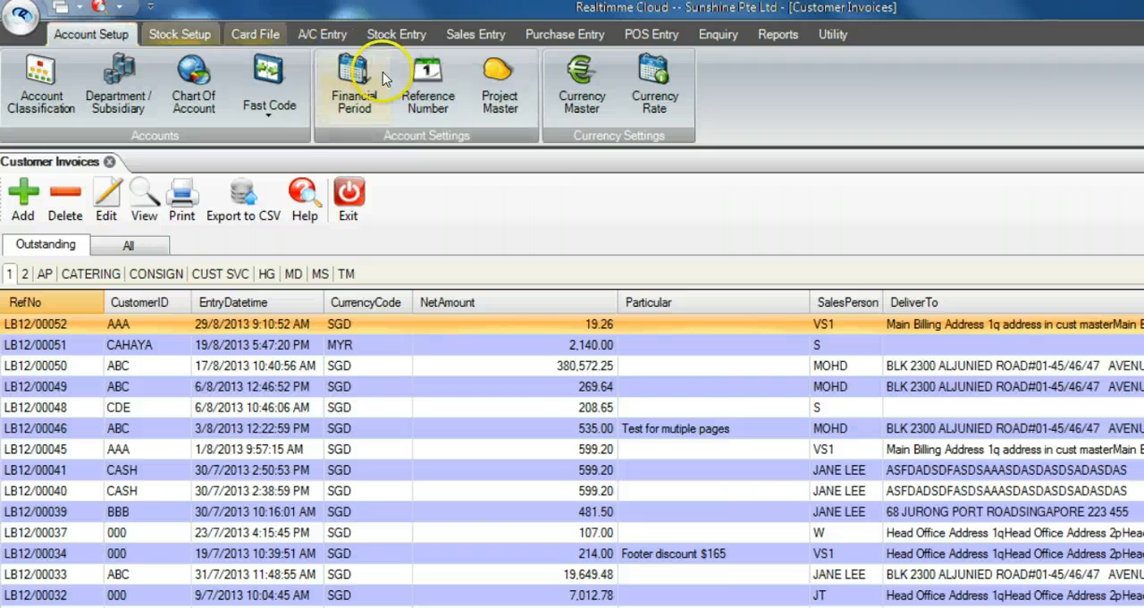
left_click(427, 83)
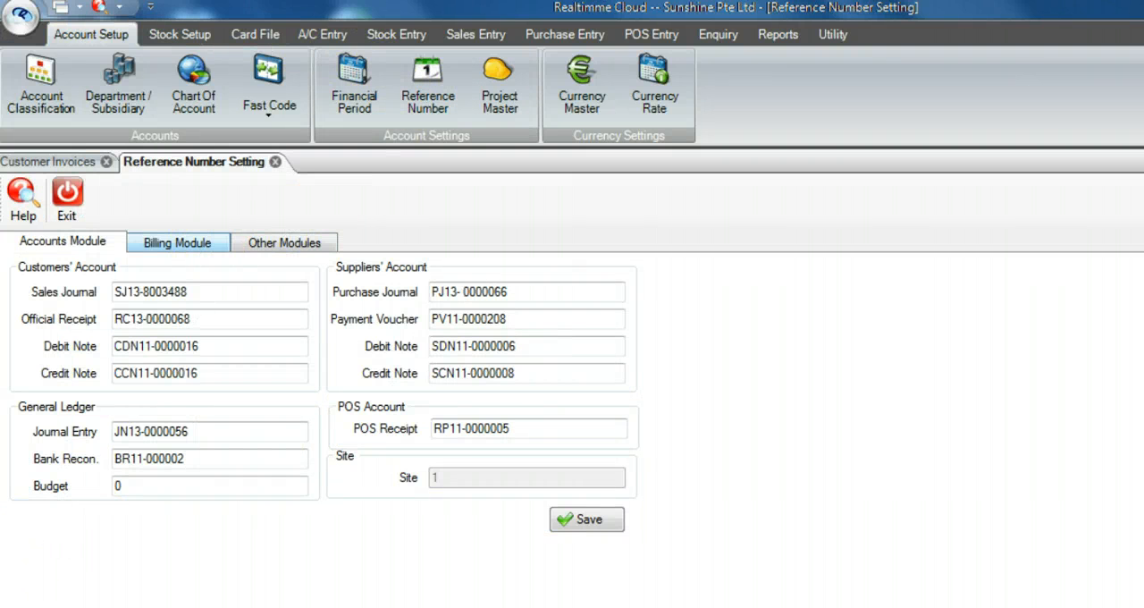
left_click(201, 244)
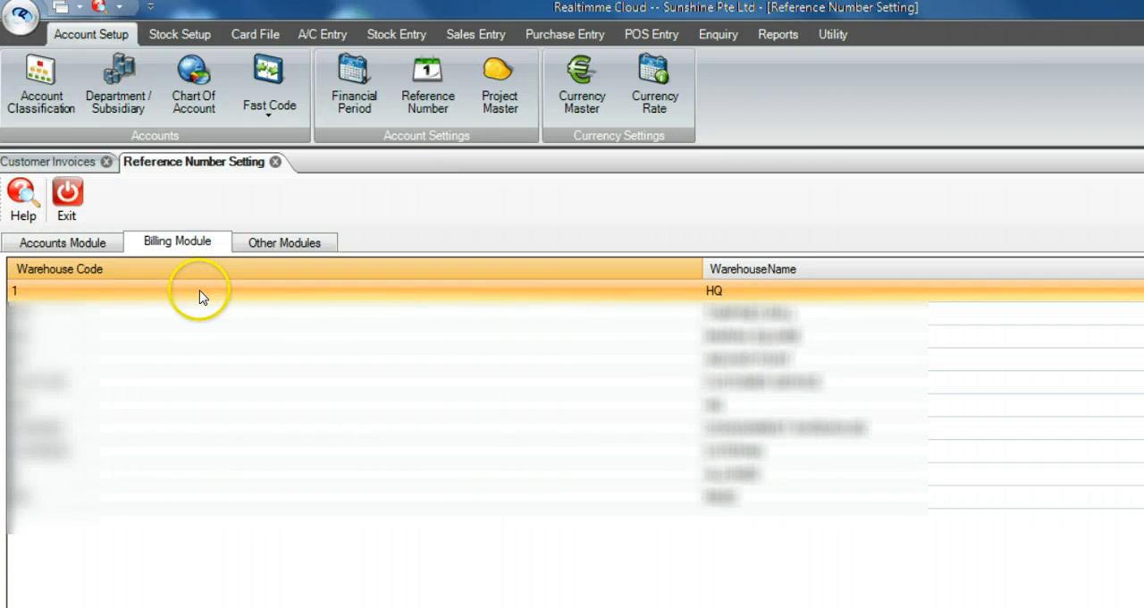
double_click(200, 295)
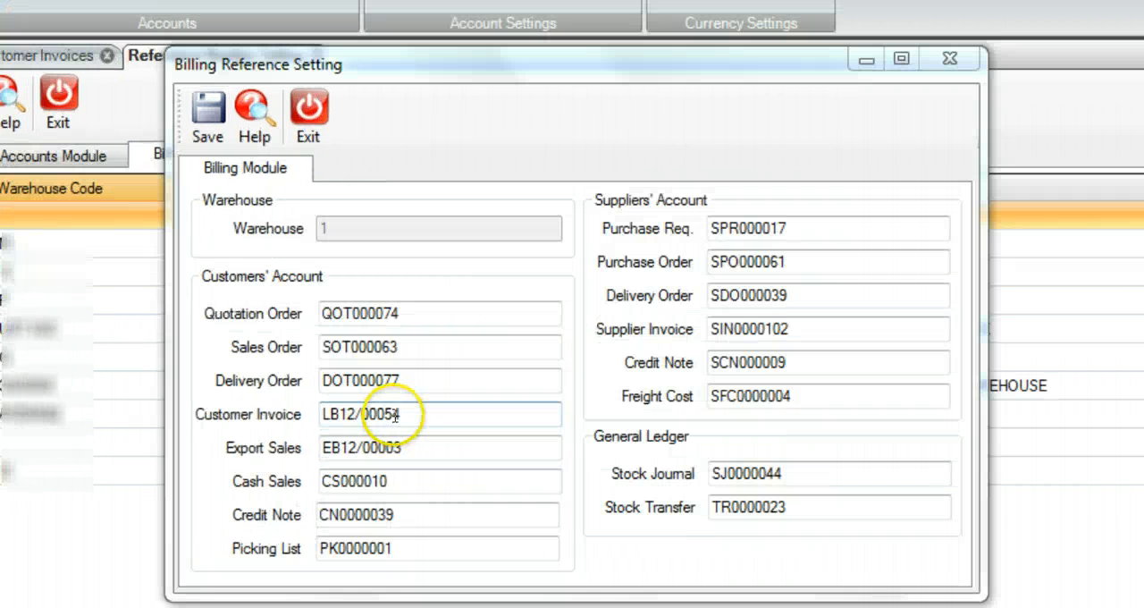
left_click(338, 451)
left_click_drag(393, 413, 407, 414)
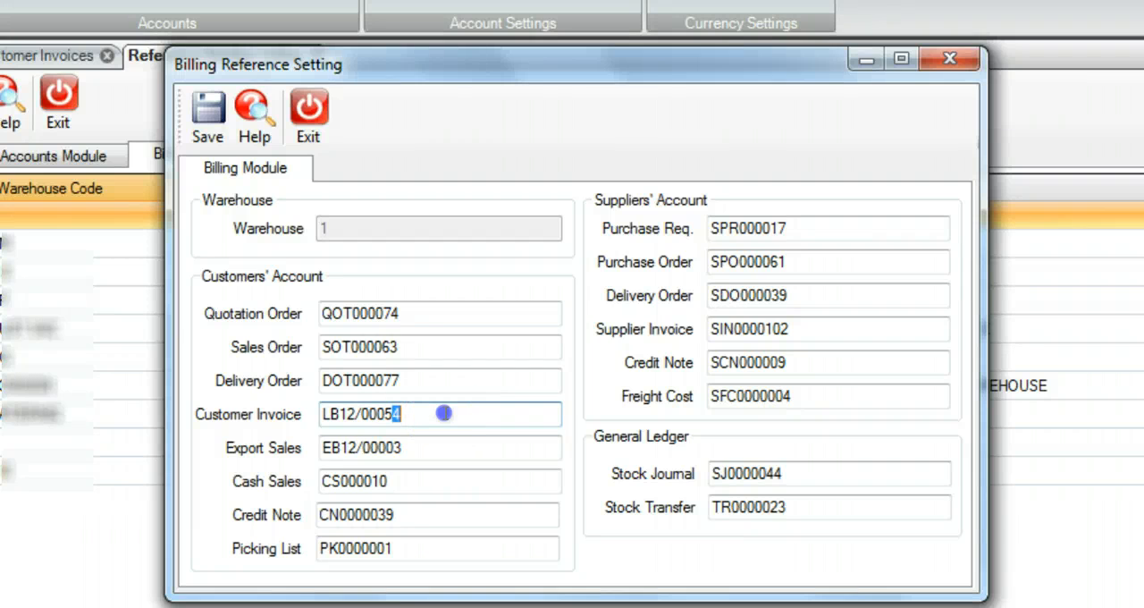
left_click_drag(393, 412, 418, 413)
key("Tab")
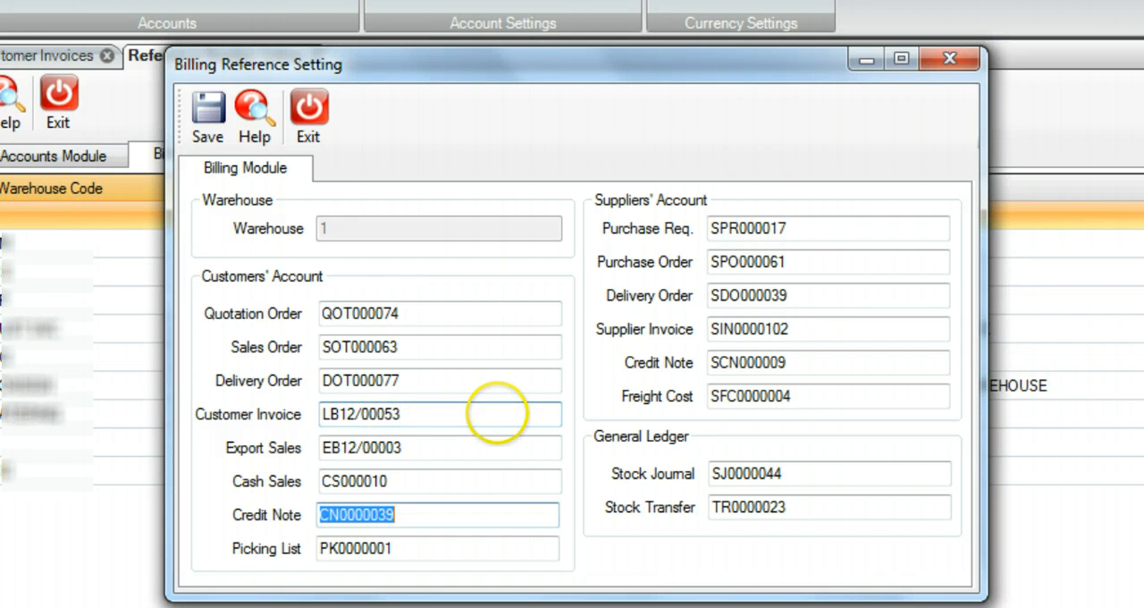
left_click(207, 125)
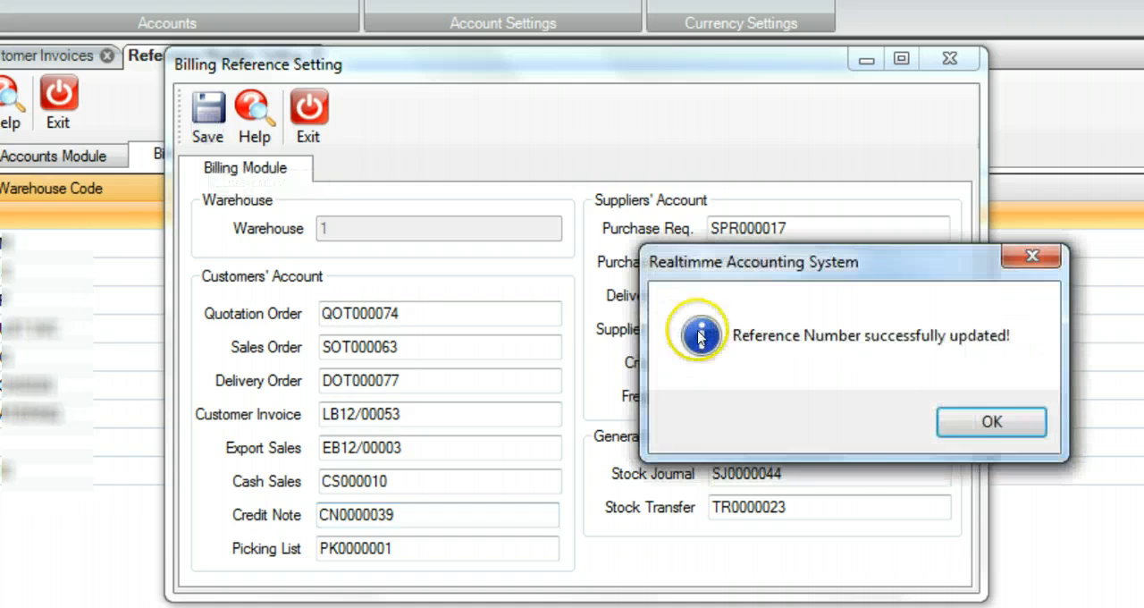
left_click(978, 417)
left_click(728, 357)
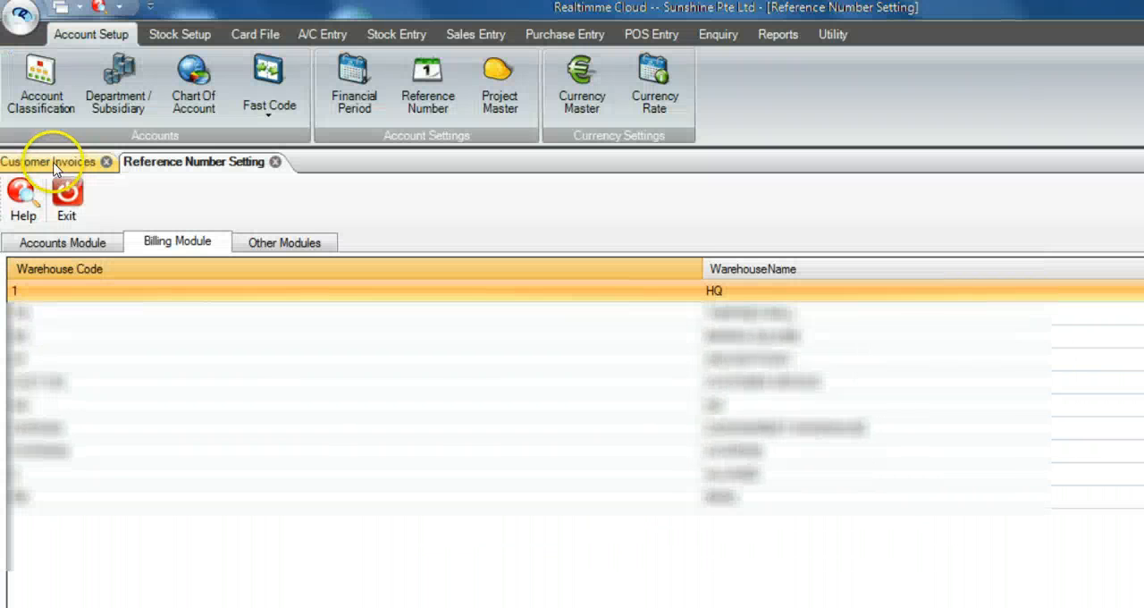
Step: Start a new customer invoice, check the reference number it is given, and exit without saving
left_click(55, 166)
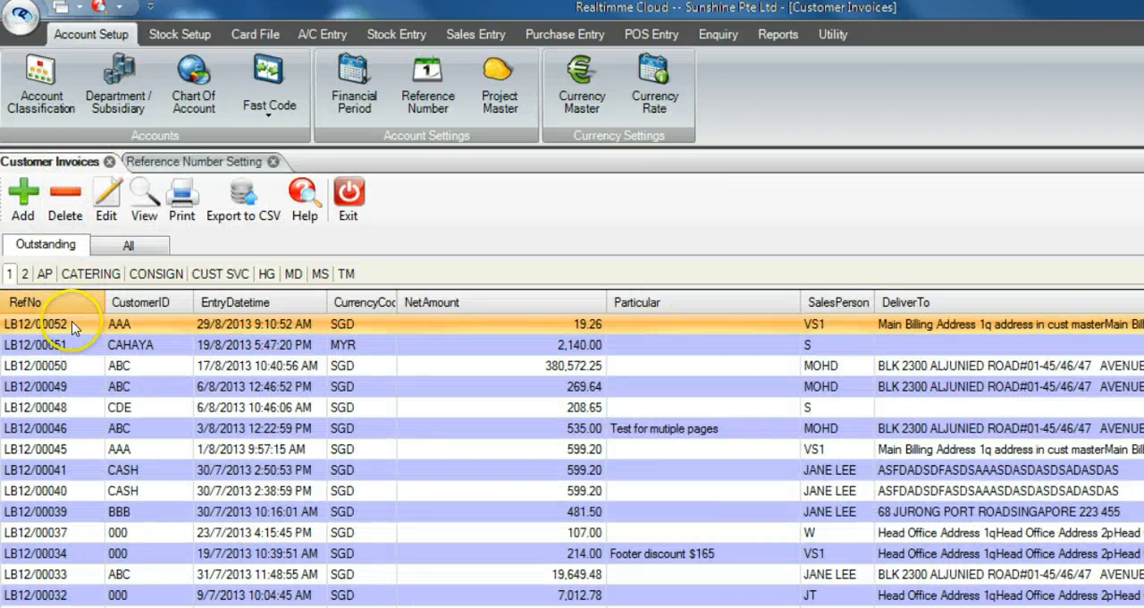
left_click(26, 200)
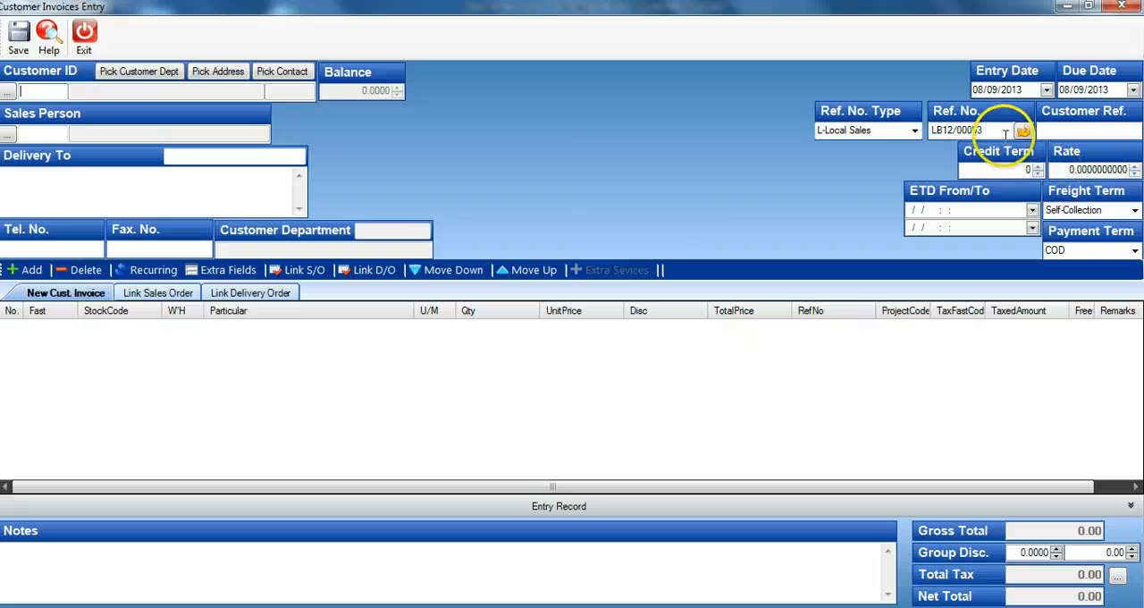
left_click(1003, 131)
left_click_drag(1003, 131, 916, 132)
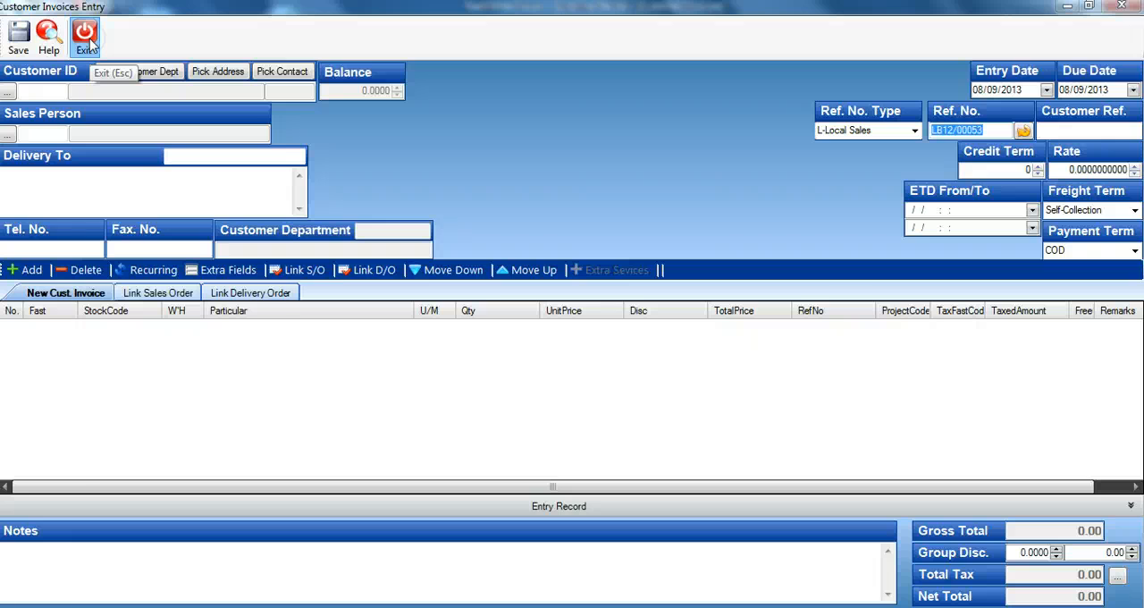
left_click(89, 43)
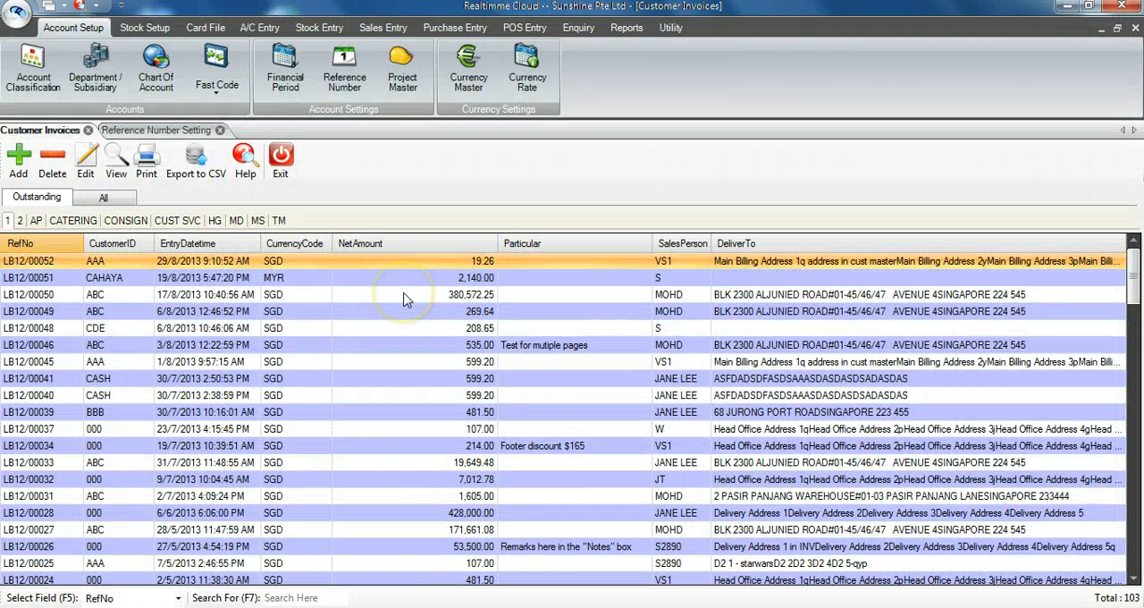